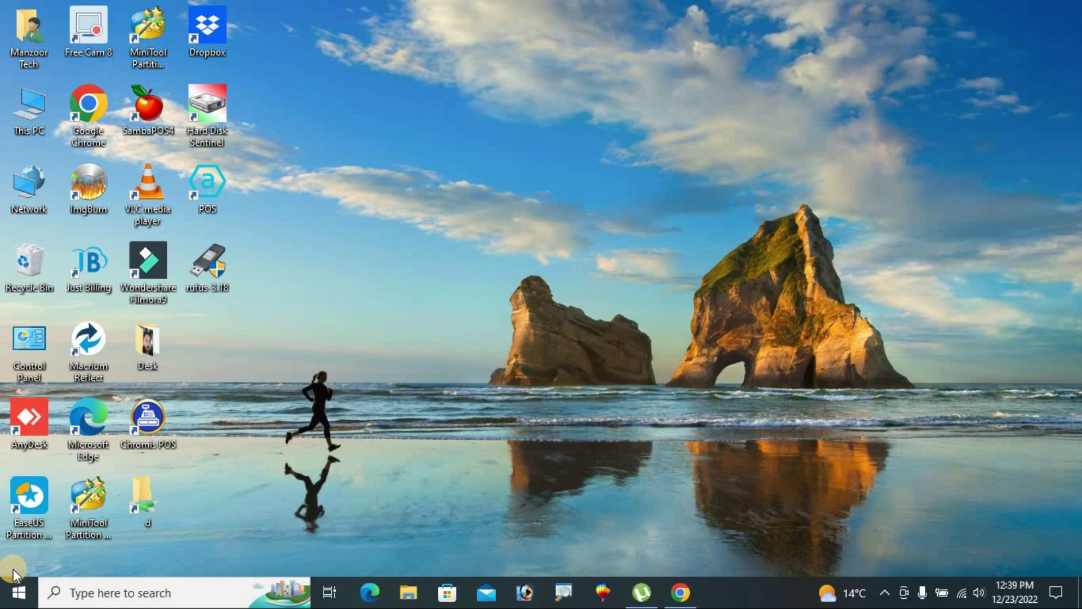
Open Windows Settings, using Win+I after starting a search for 'sett'
left_click(9, 592)
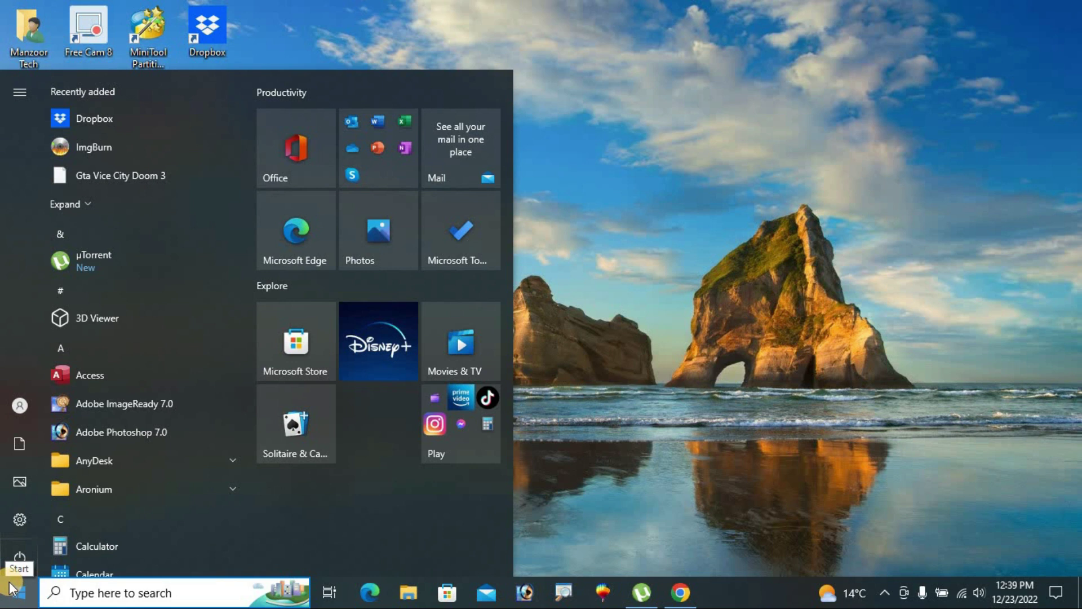
type("sett")
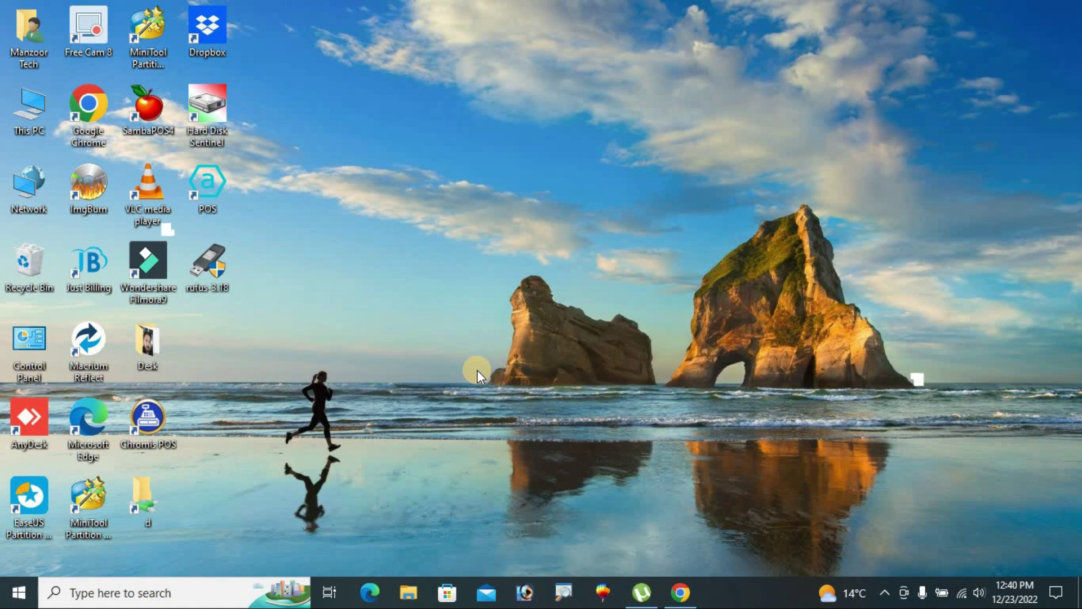
key("super+i")
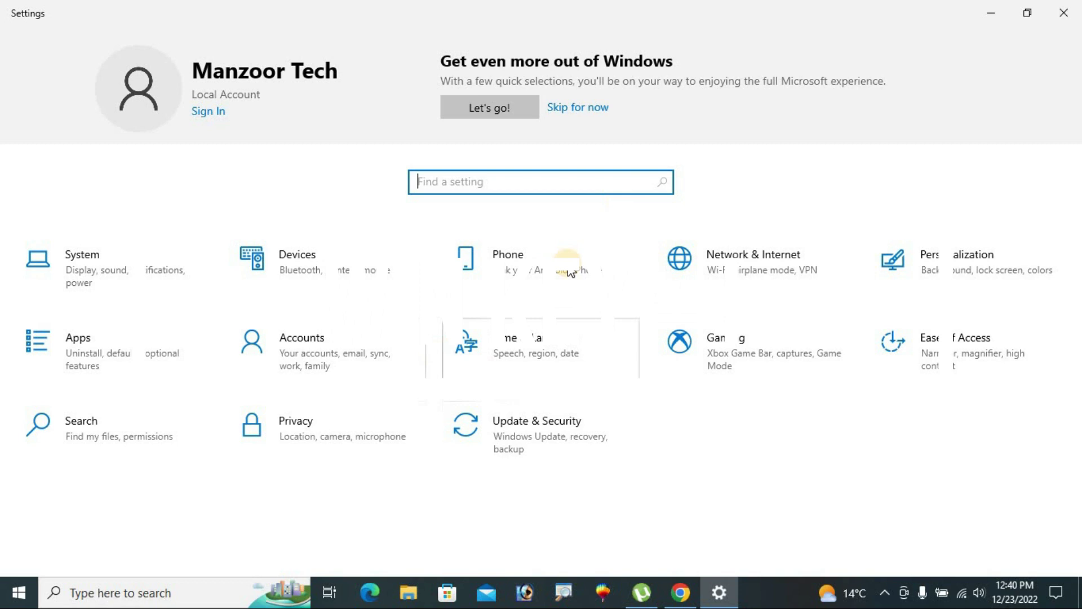
Go to Update & Security and open Windows Security from the sidebar
left_click(537, 448)
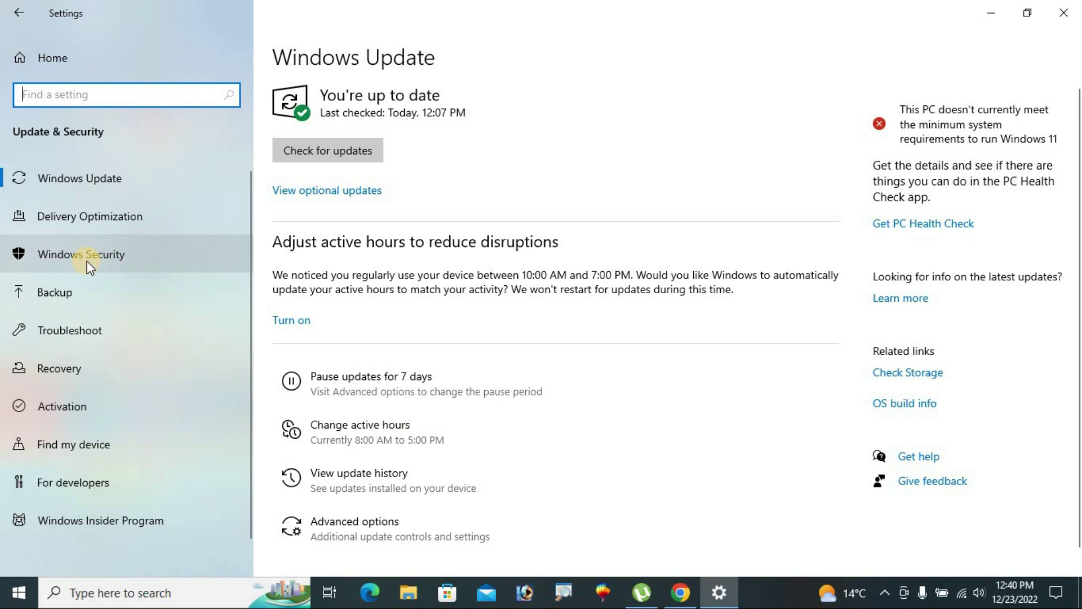
left_click_drag(12, 241, 154, 270)
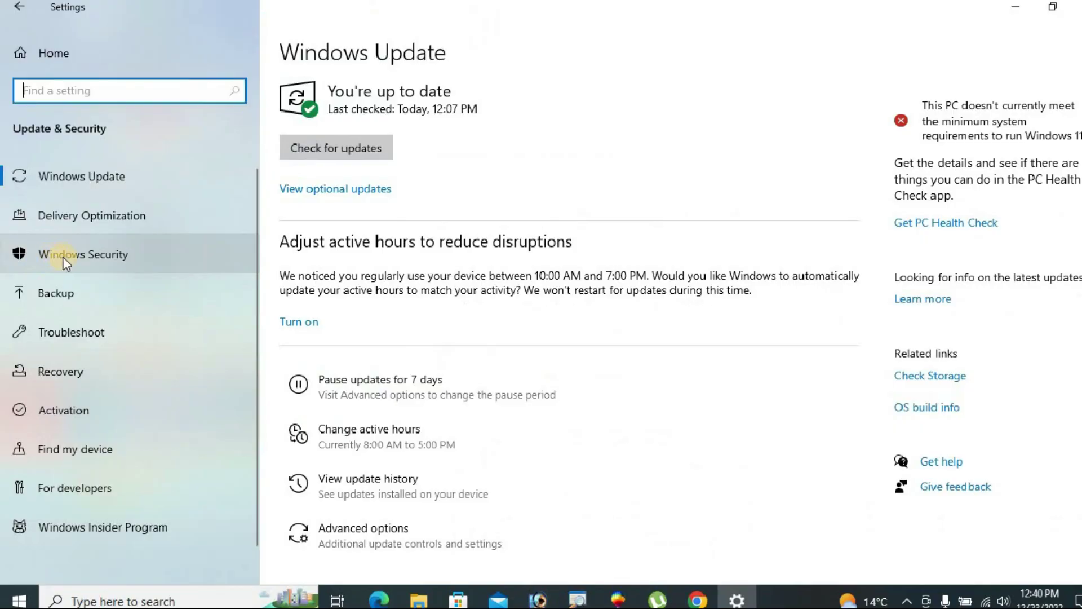
left_click(75, 252)
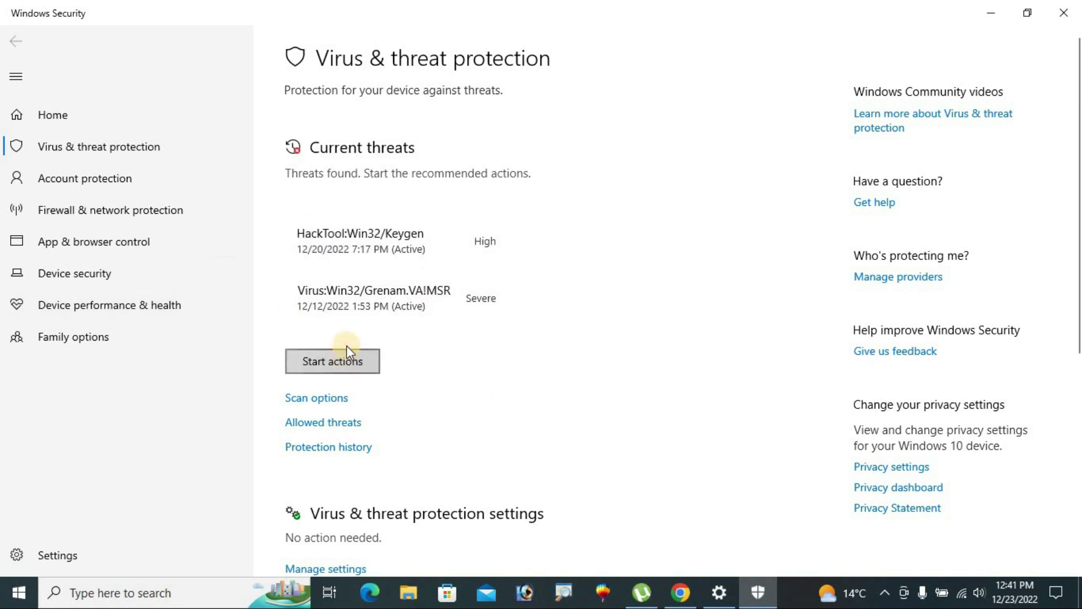
Scroll the Virus & threat protection page down to its protection settings section
scroll(361, 342, "down", 4)
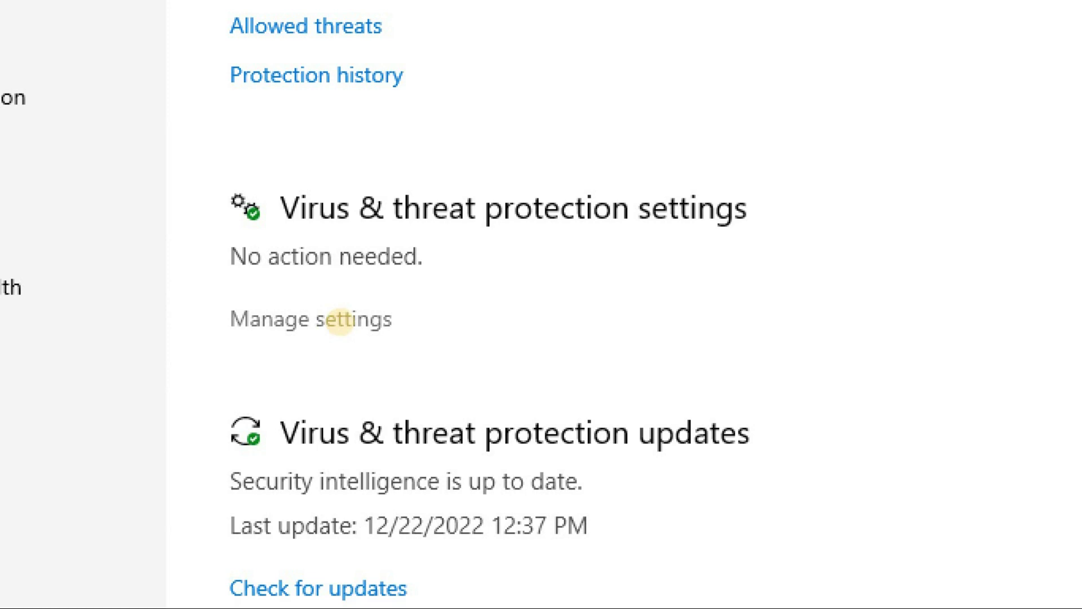
In Virus & threat protection settings, turn off Real-time and Cloud-delivered protection
left_click(338, 321)
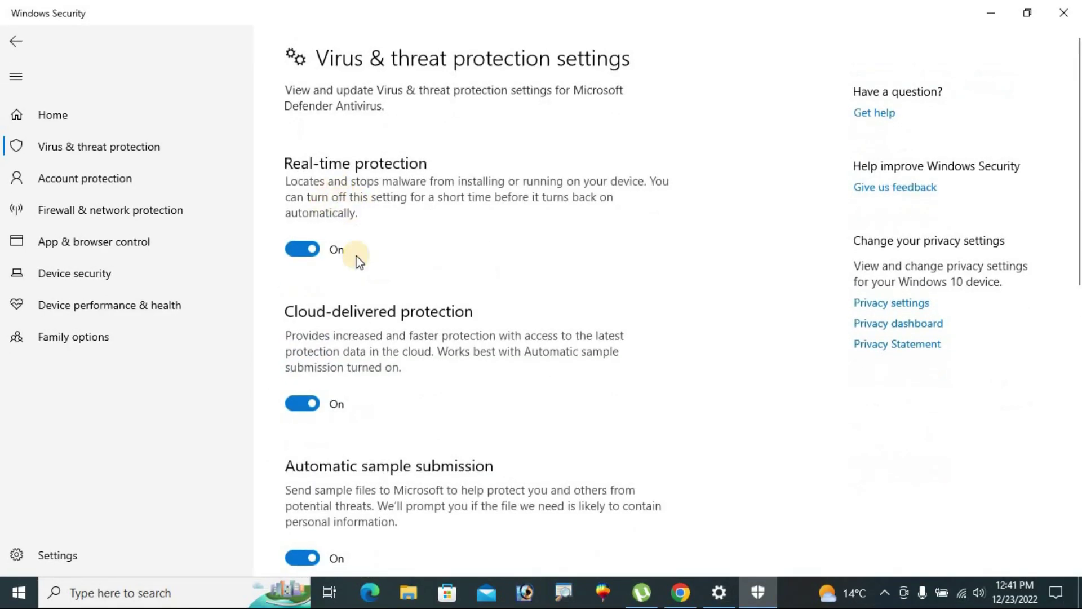
left_click(332, 250)
scroll(321, 297, "down", 5)
scroll(313, 324, "up", 5)
left_click(303, 250)
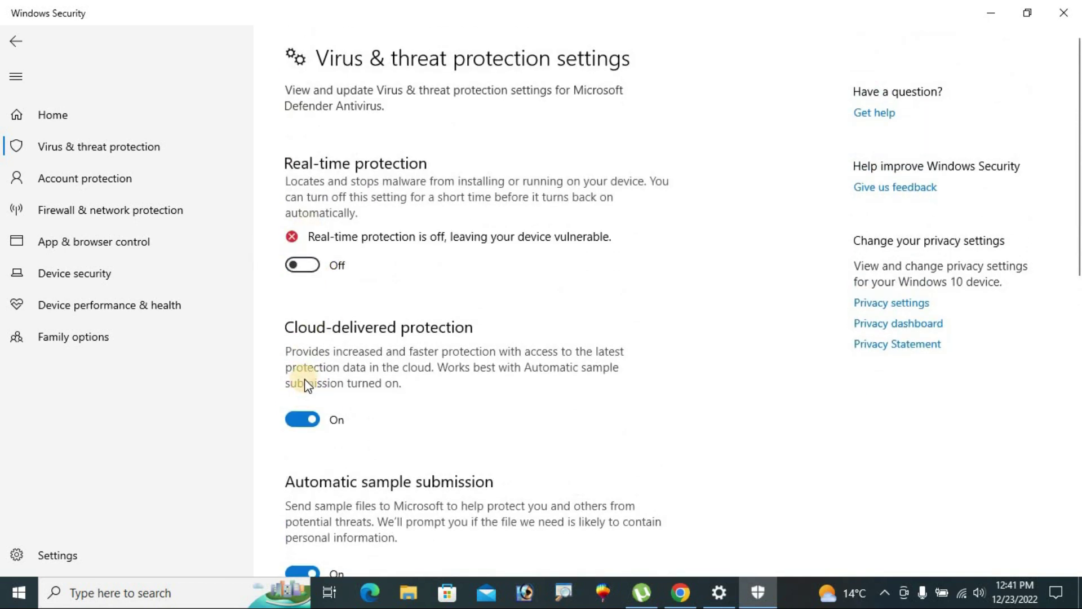
left_click(300, 418)
Turn off Automatic sample submission and Tamper Protection
scroll(294, 420, "down", 3)
left_click(297, 440)
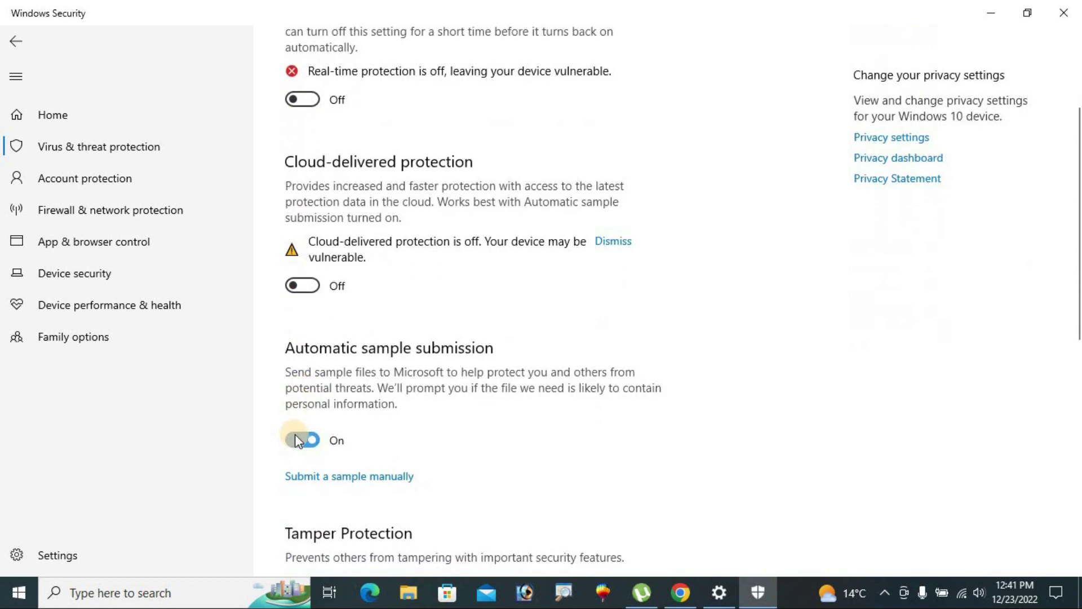
scroll(312, 394, "down", 4)
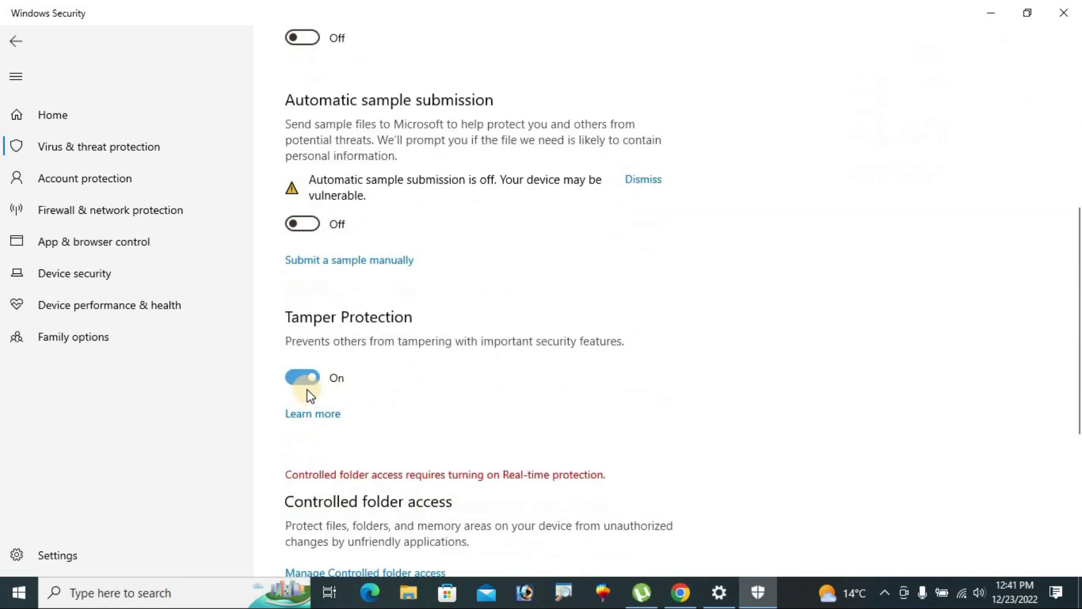
left_click(306, 383)
scroll(317, 382, "up", 6)
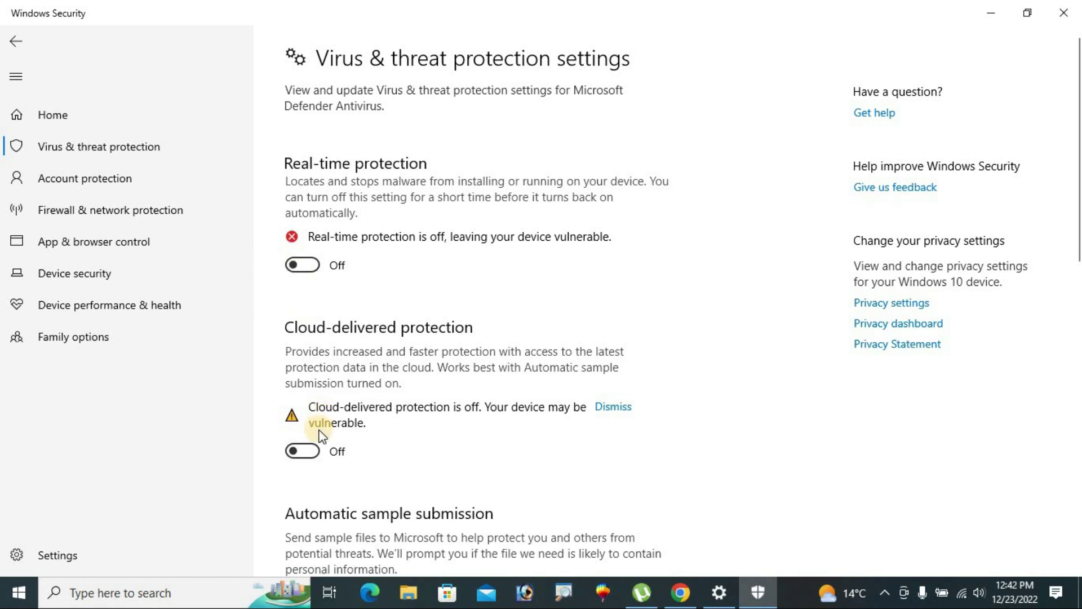
scroll(317, 427, "down", 5)
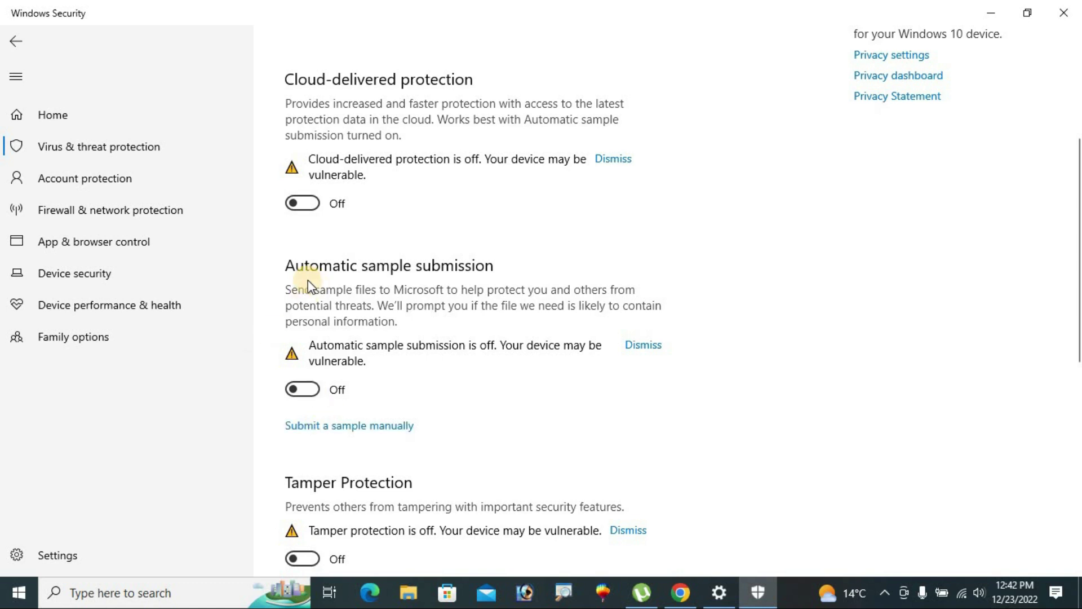
scroll(308, 280, "up", 5)
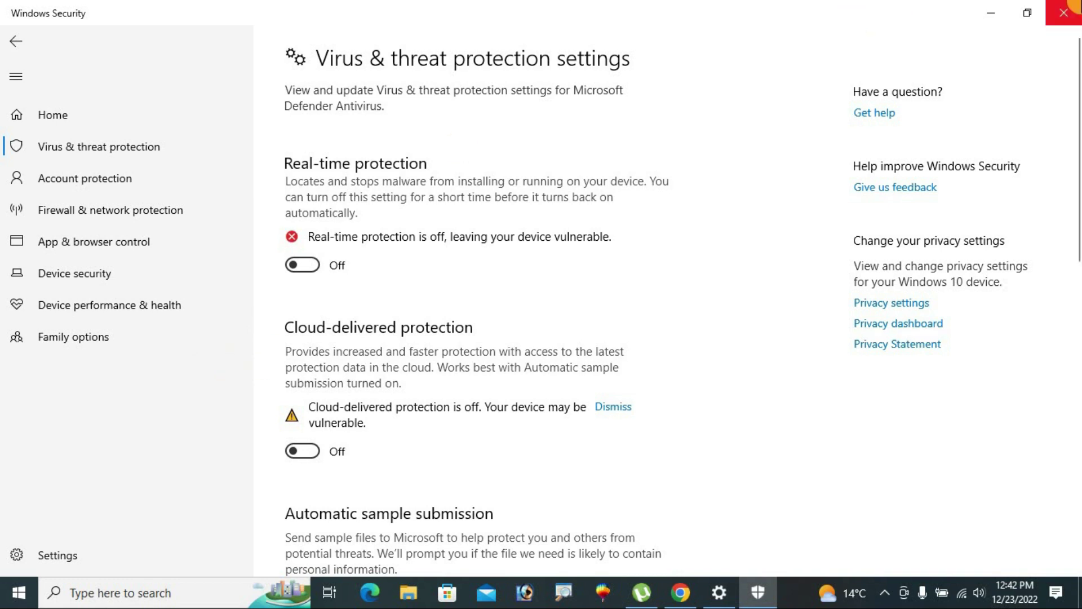
Close Windows Security and Settings, then enter 'regedit' in the Run dialog
left_click(1068, 8)
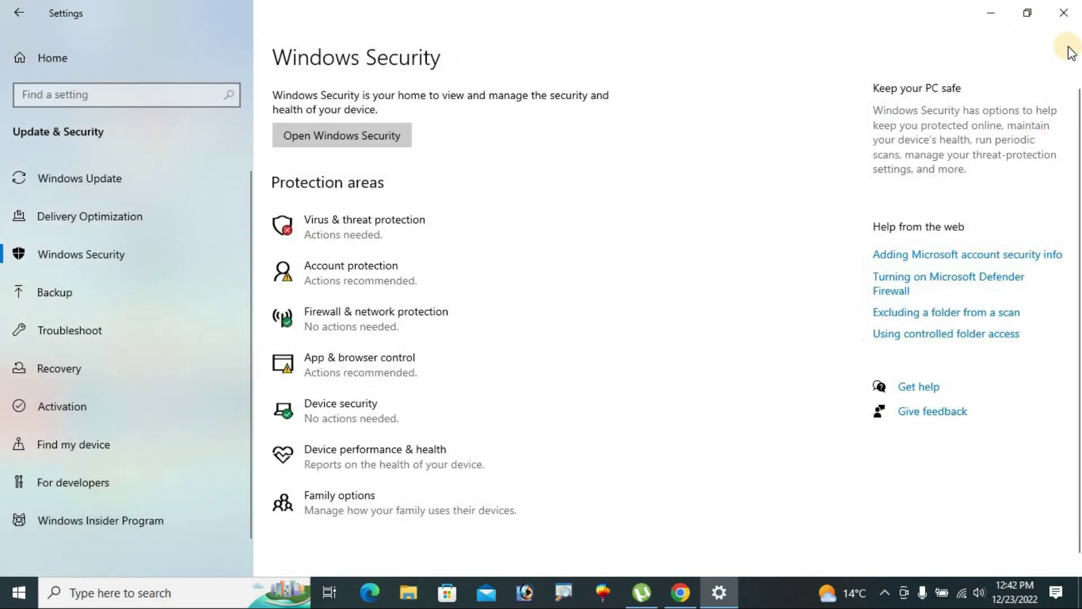
left_click(1063, 8)
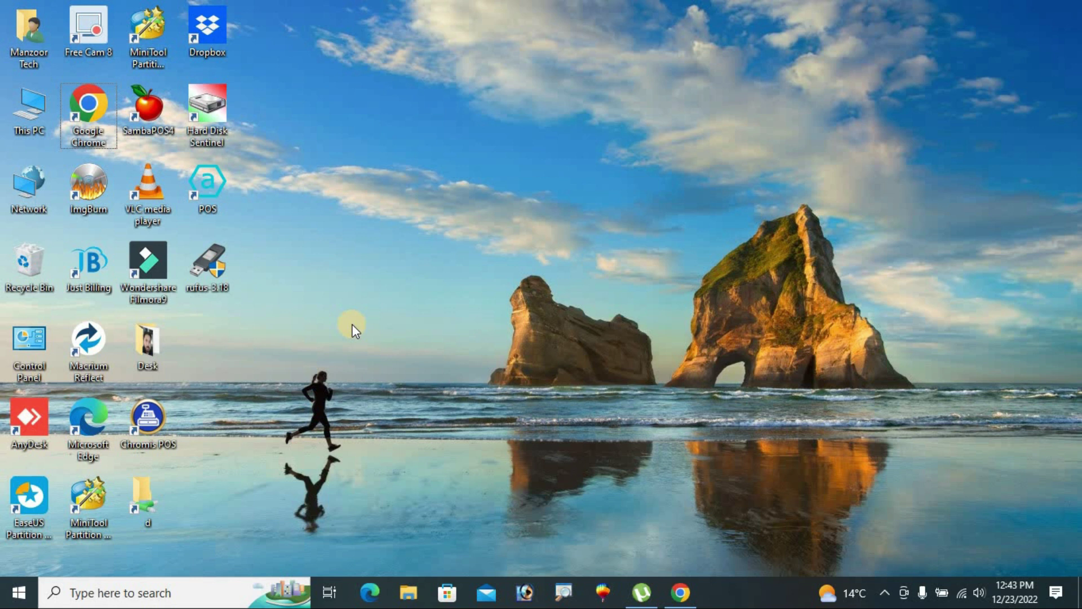
key("super+r")
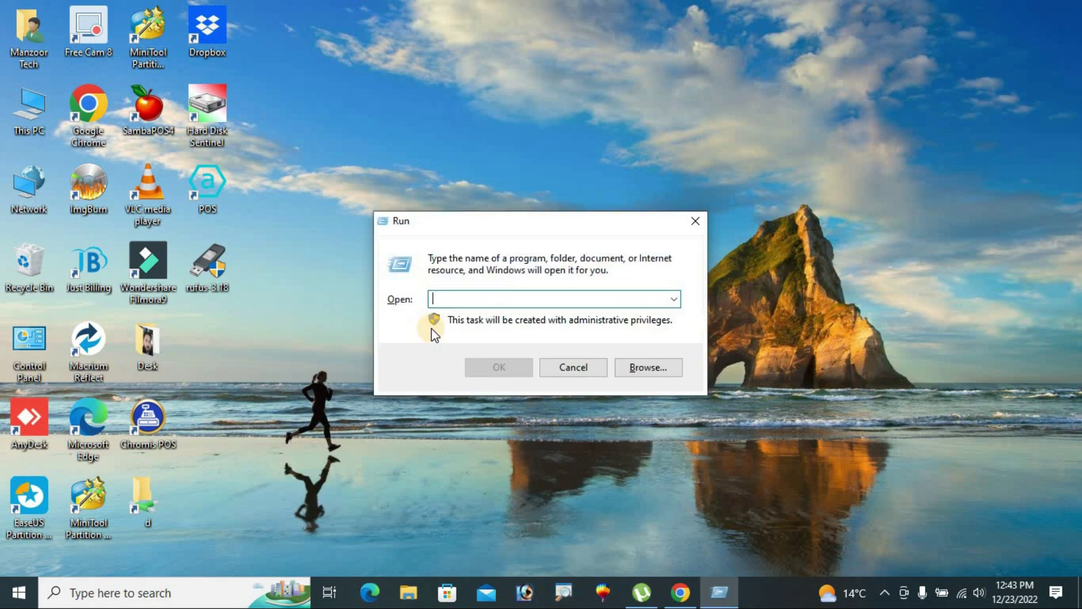
type("rege")
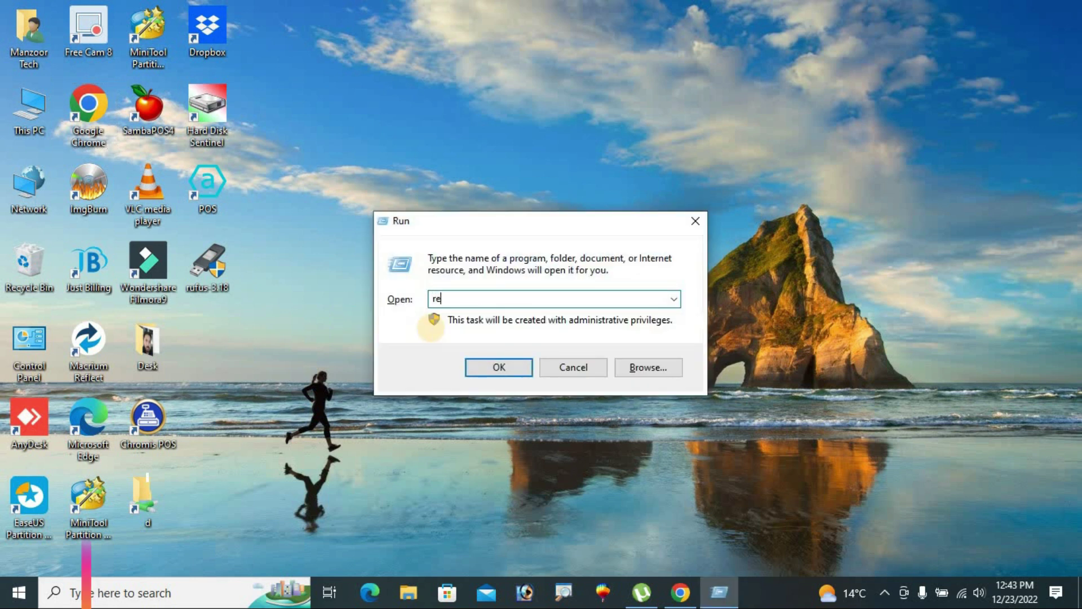
type("dit")
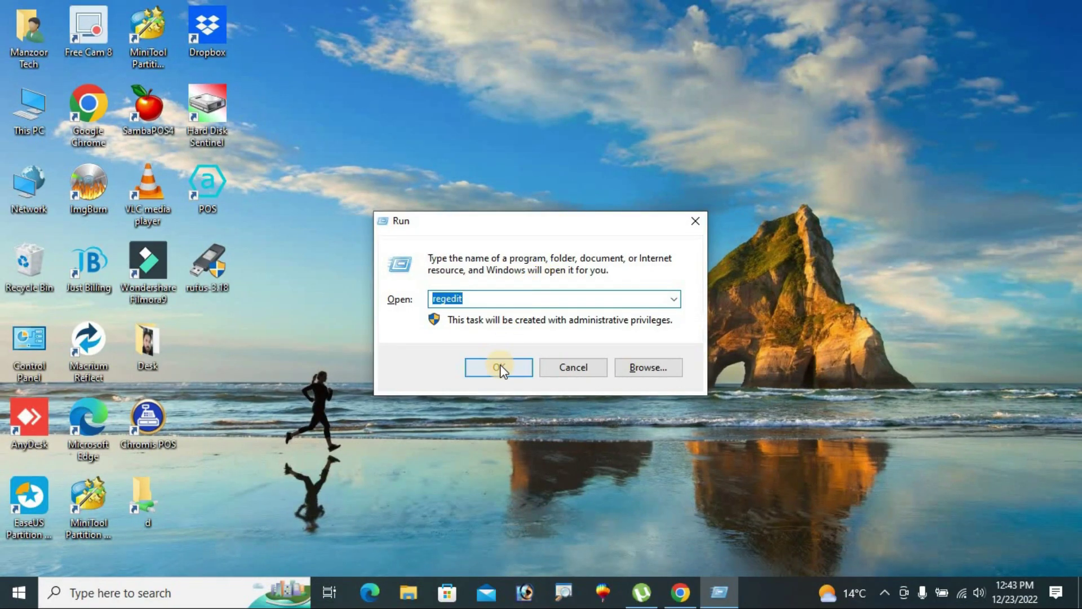
Launch Registry Editor maximized and expand HKEY_LOCAL_MACHINE\SOFTWARE\Policies\Microsoft
left_click(499, 367)
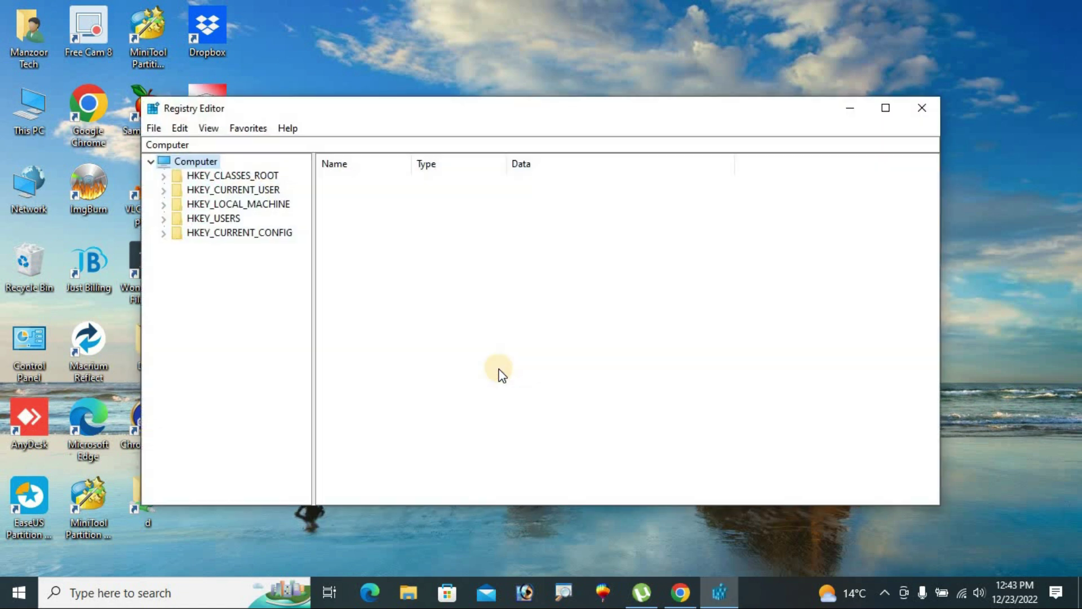
left_click(207, 228)
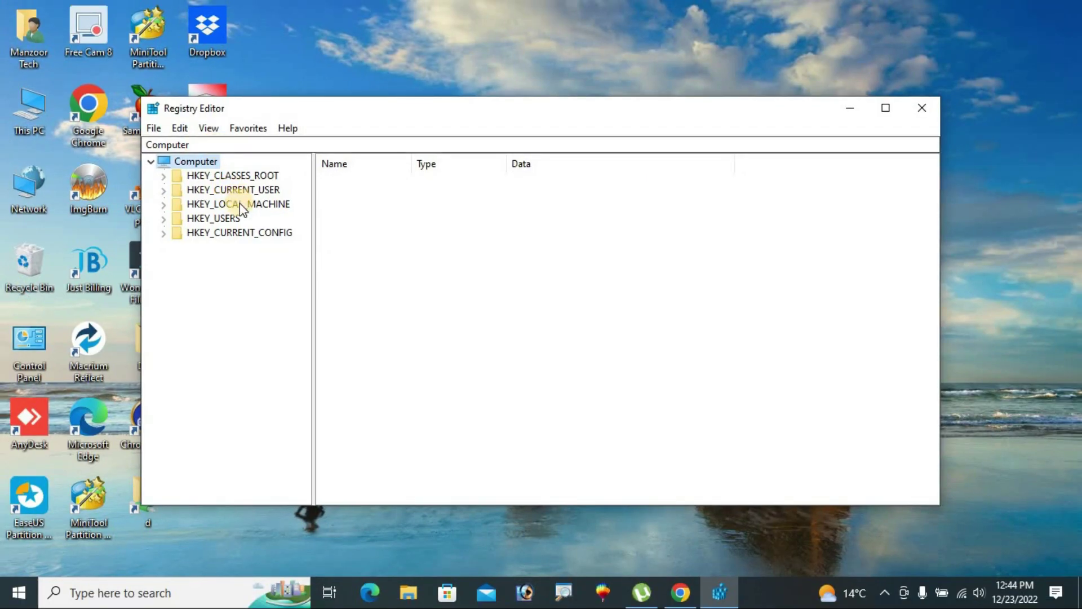
double_click(239, 203)
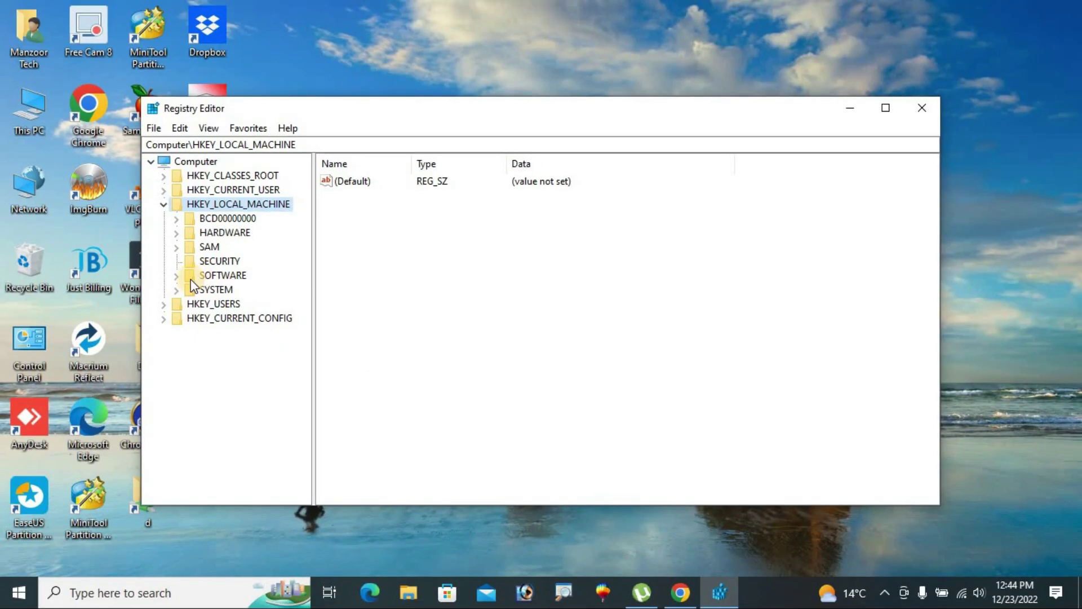
left_click(177, 276)
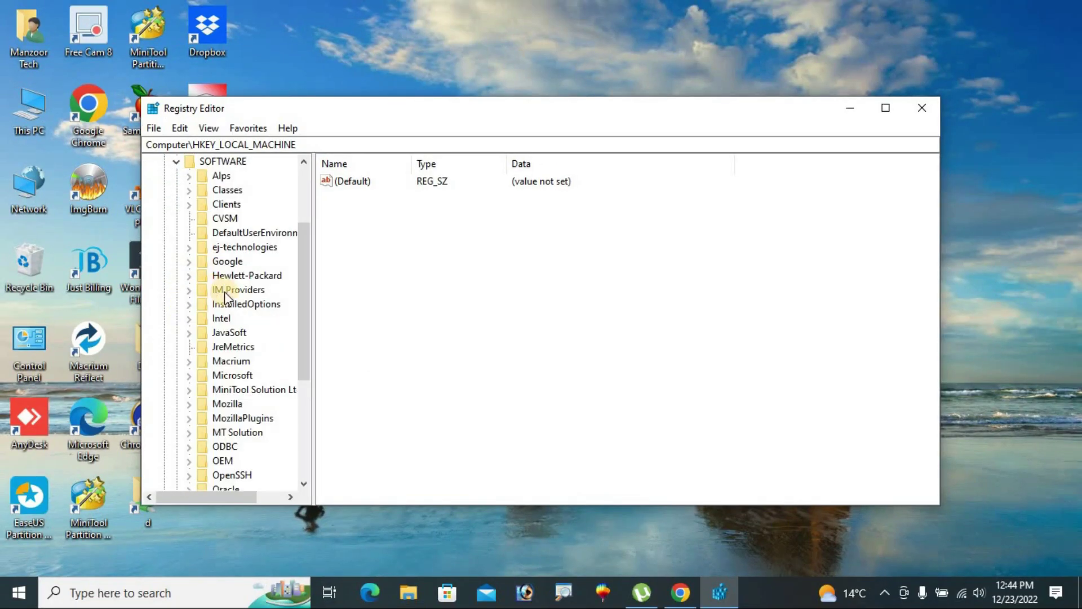
double_click(325, 109)
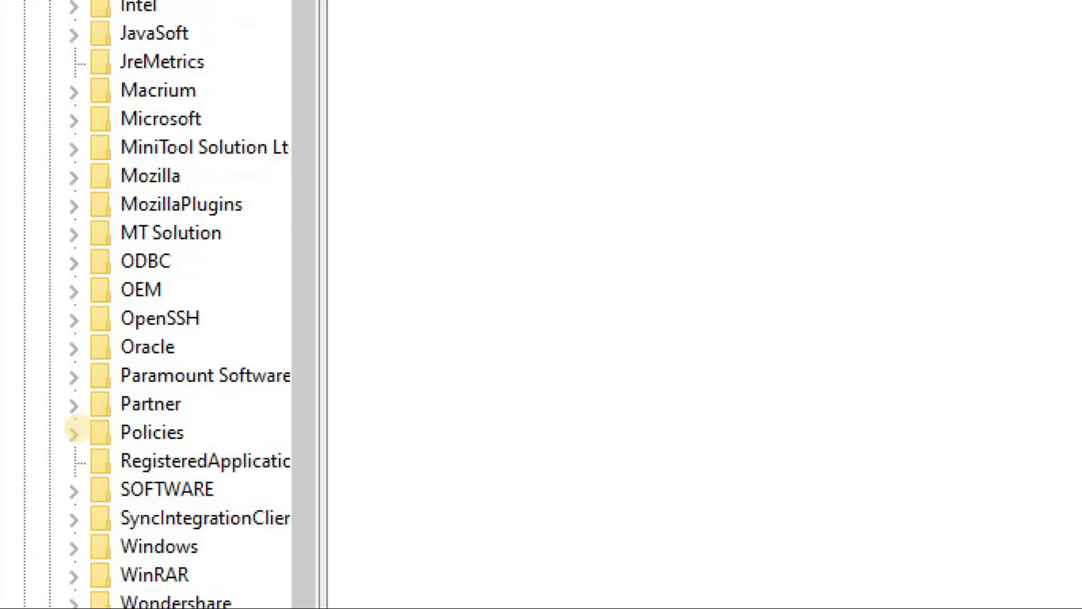
left_click(46, 431)
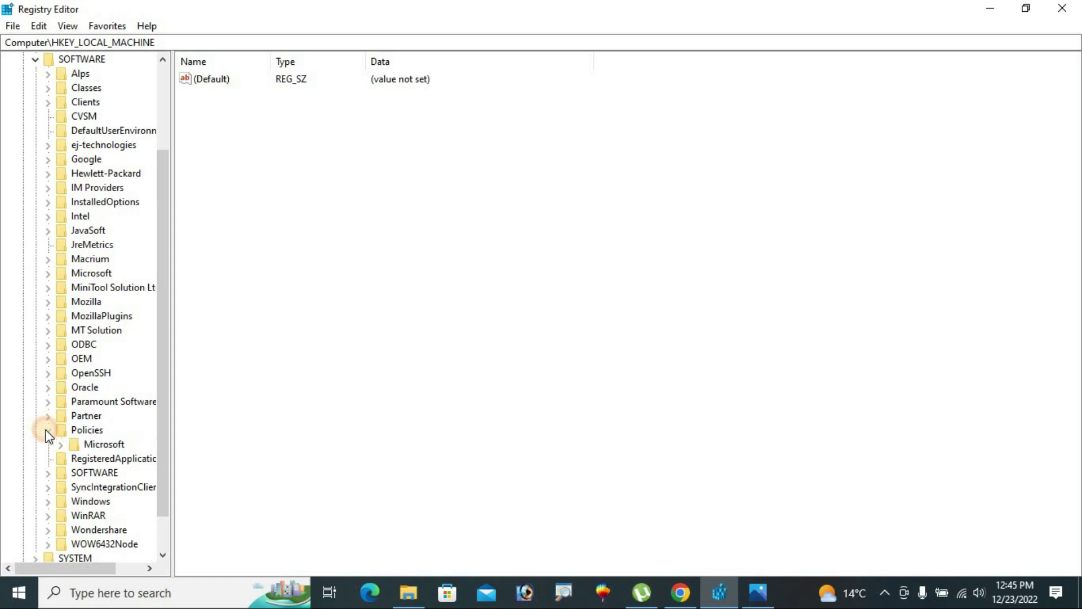
left_click(103, 444)
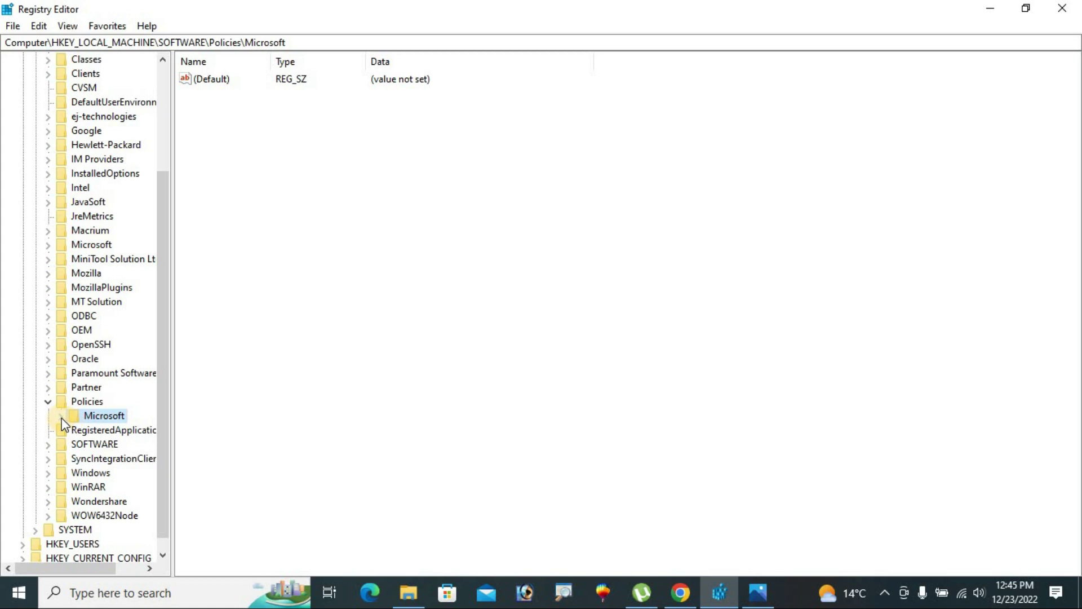
left_click(60, 417)
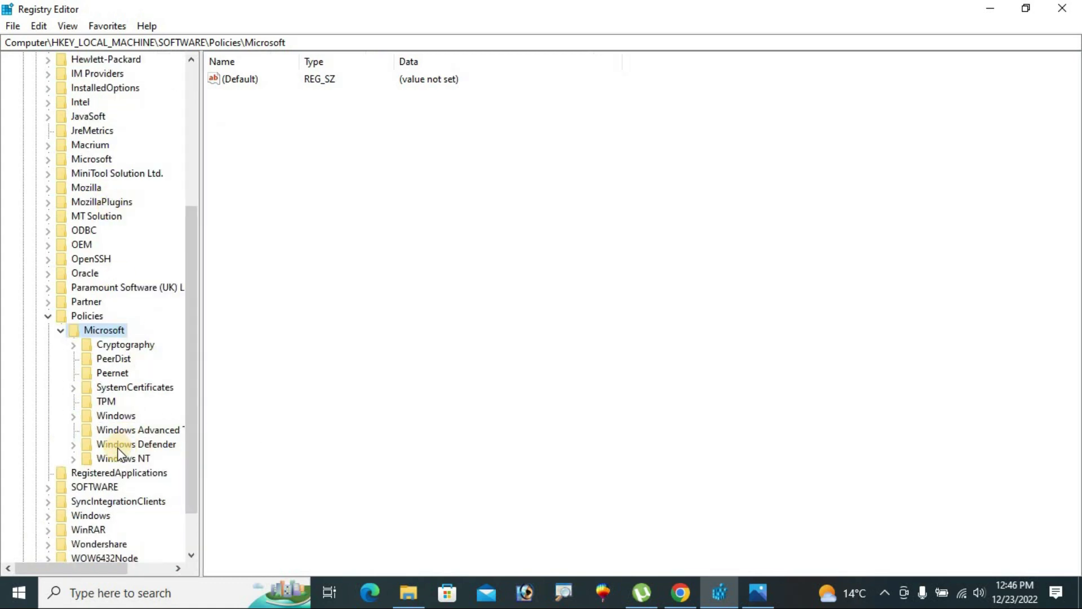
Create a new DWORD (32-bit) value, New Value #1, under the Windows Defender key
double_click(115, 444)
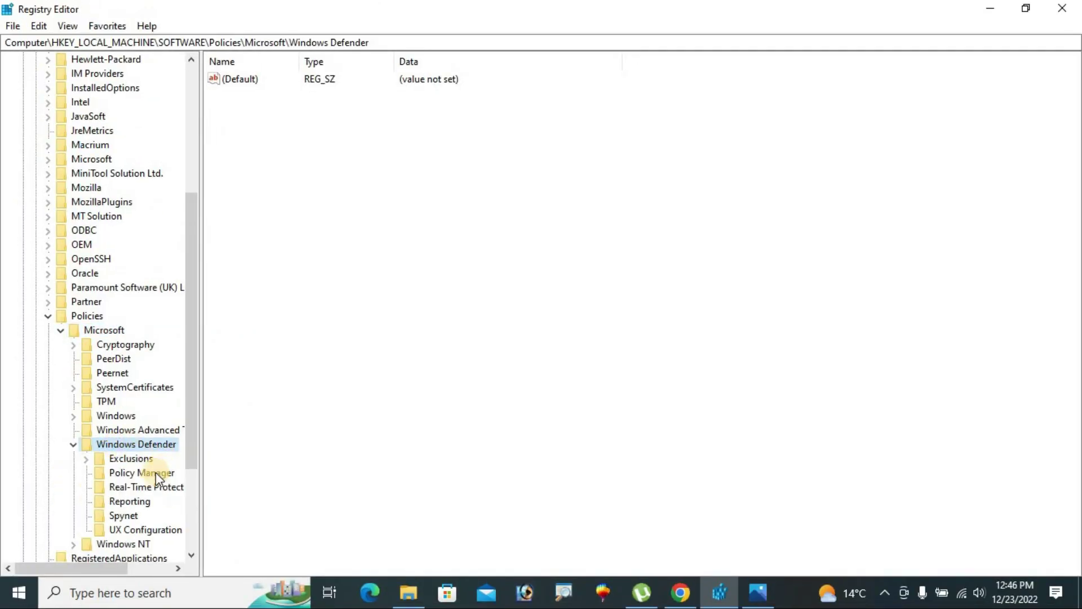
left_click(416, 141)
right_click(245, 123)
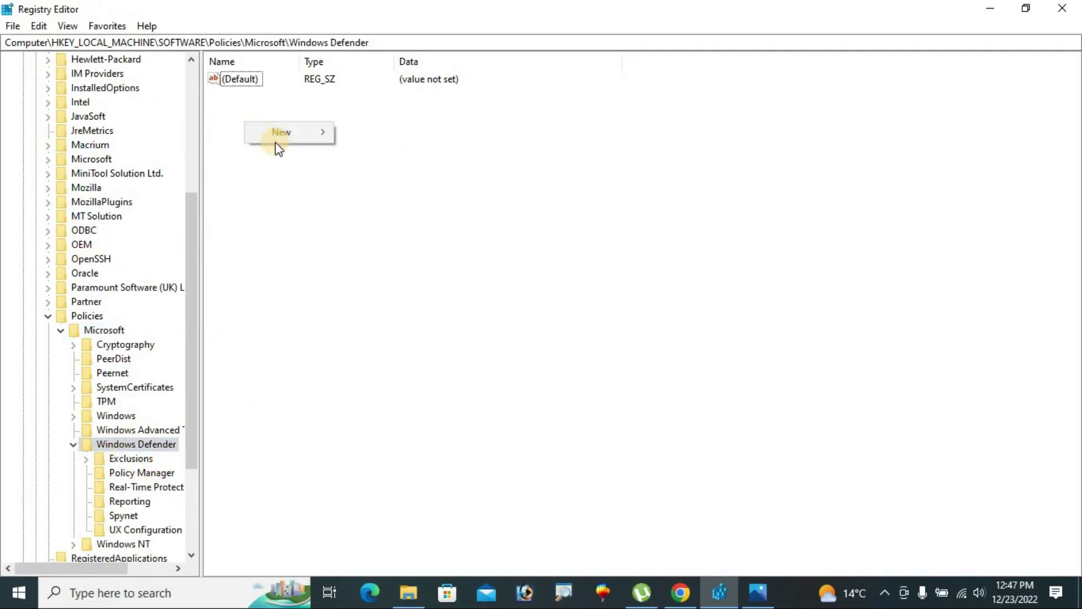
mouse_move(275, 134)
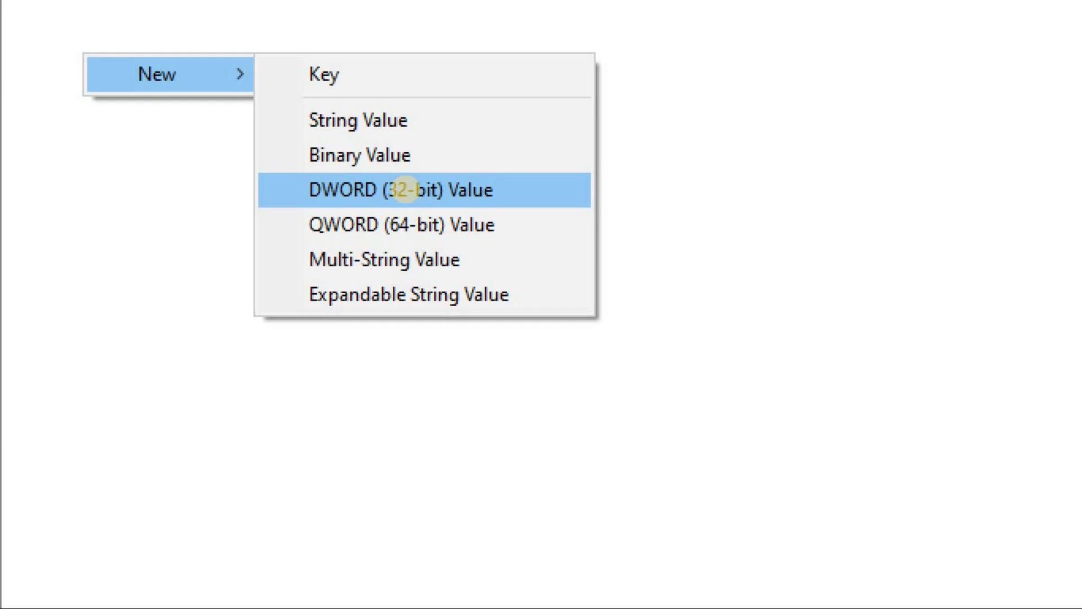
left_click(404, 189)
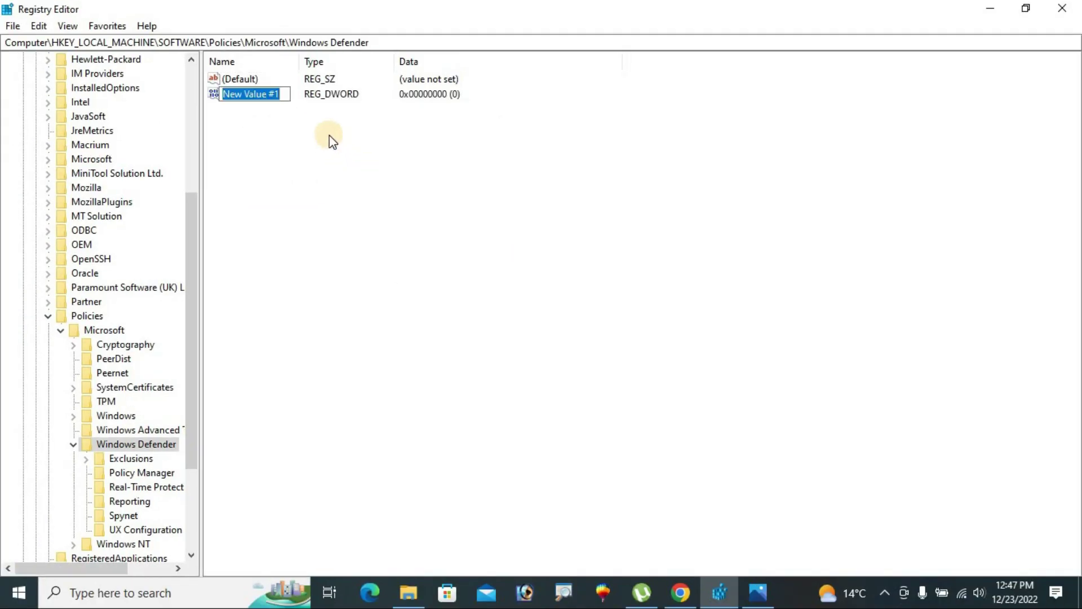
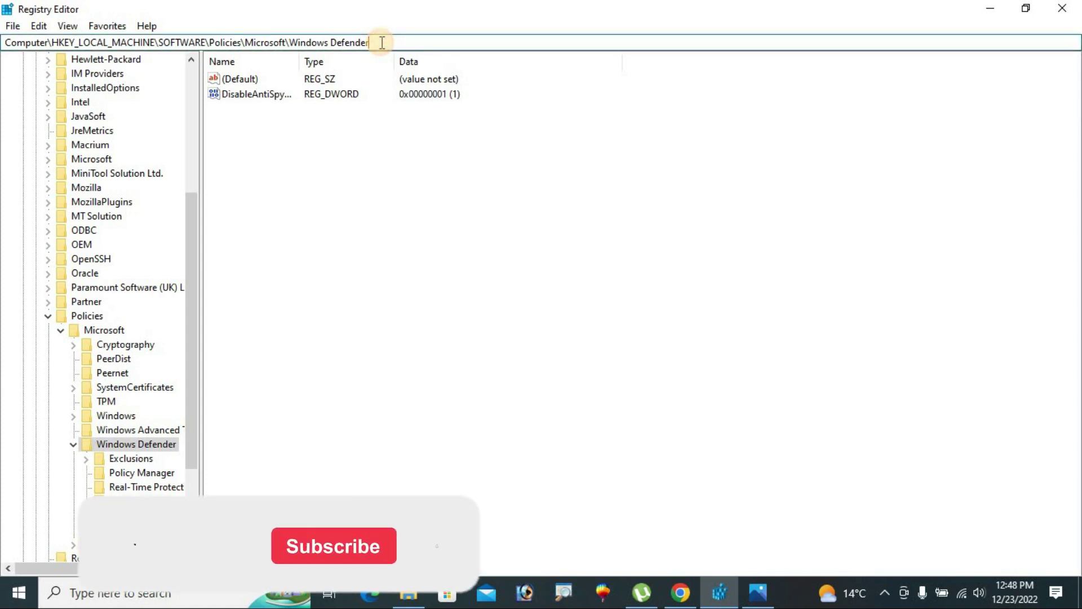
Highlight the path Computer\HKEY_LOCAL_MACHINE\SOFTWARE\Policies\Microsoft\Windows Defender in the address bar
left_click_drag(382, 42, 3, 44)
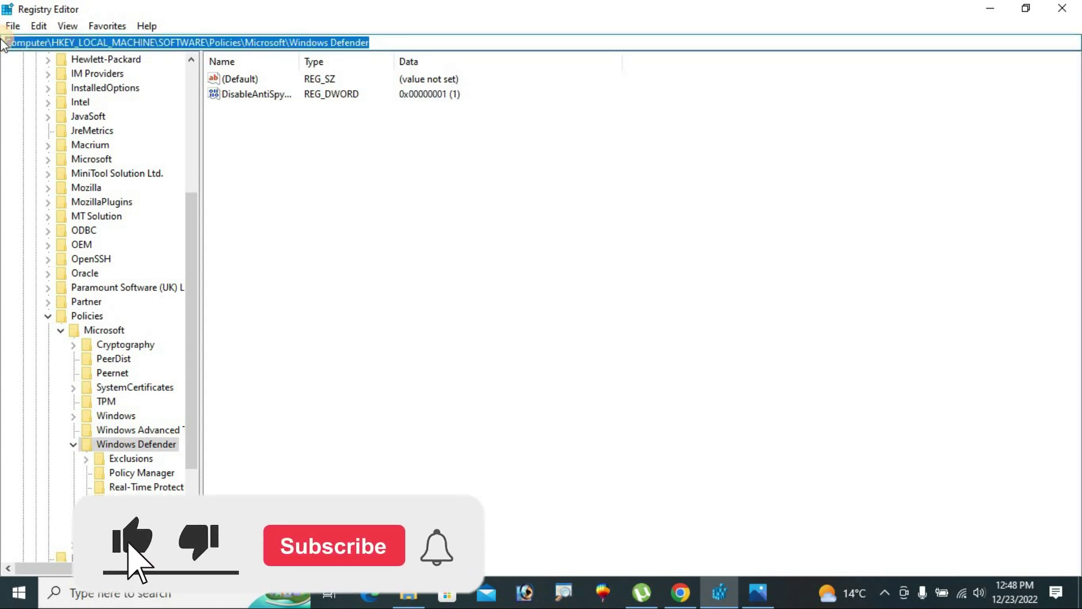
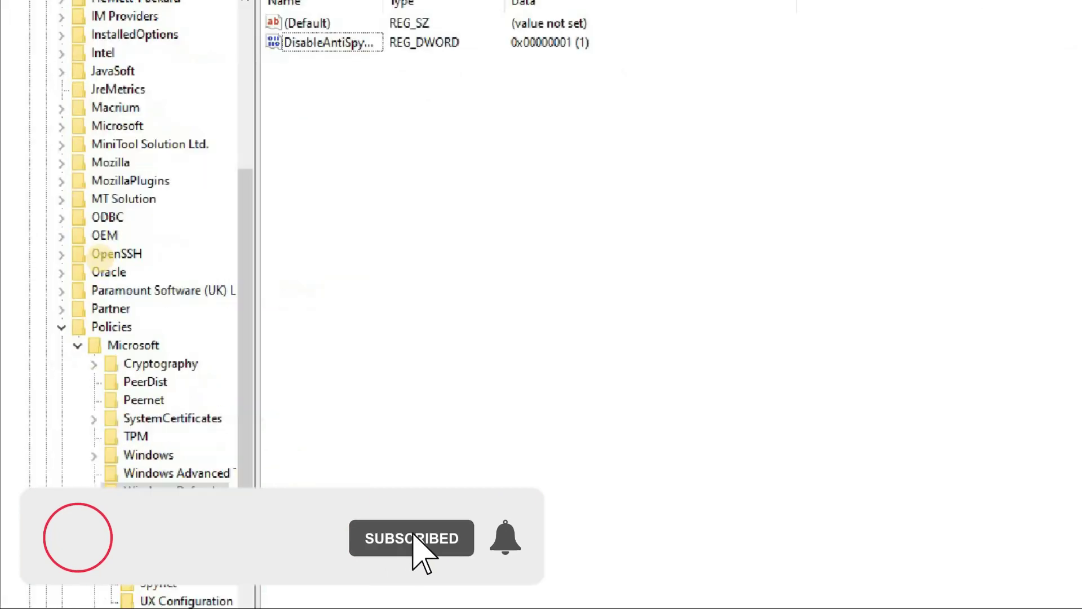
left_click(378, 41)
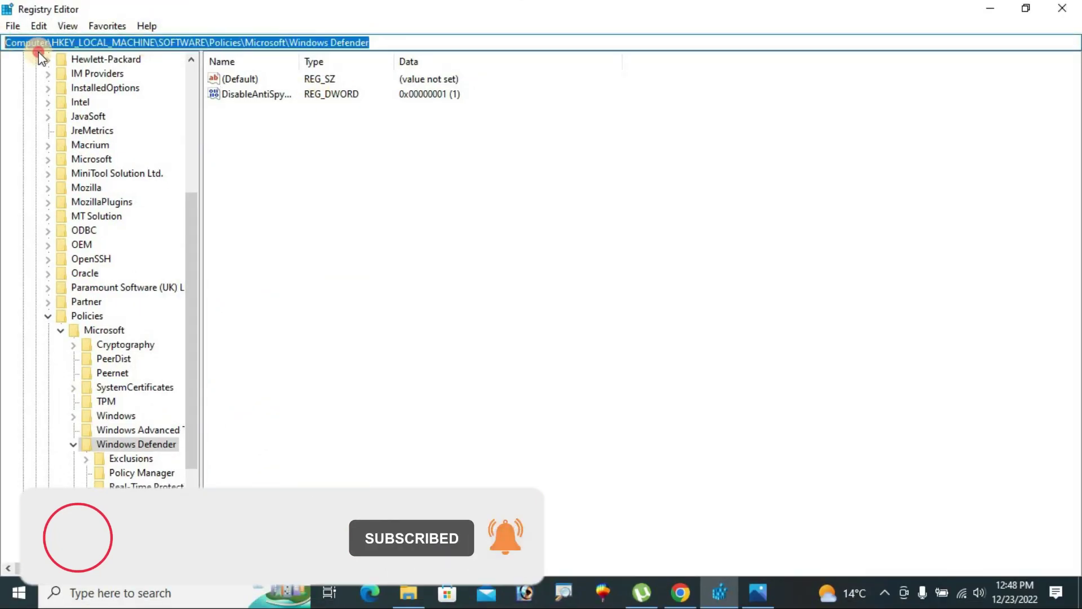
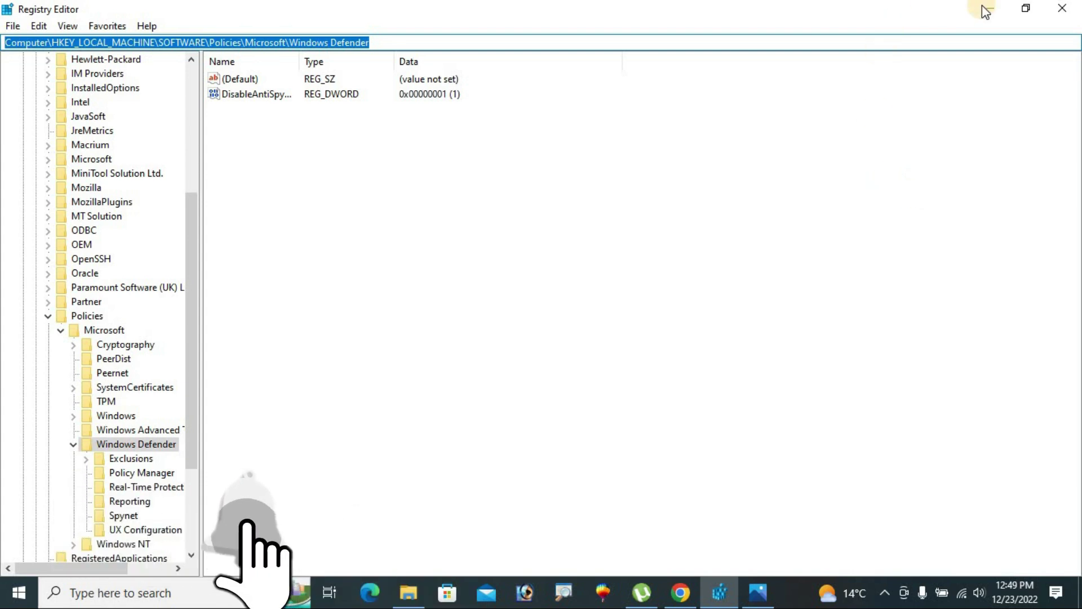
Hide the Registry Editor window with Win+D to reveal the desktop
key("super+d")
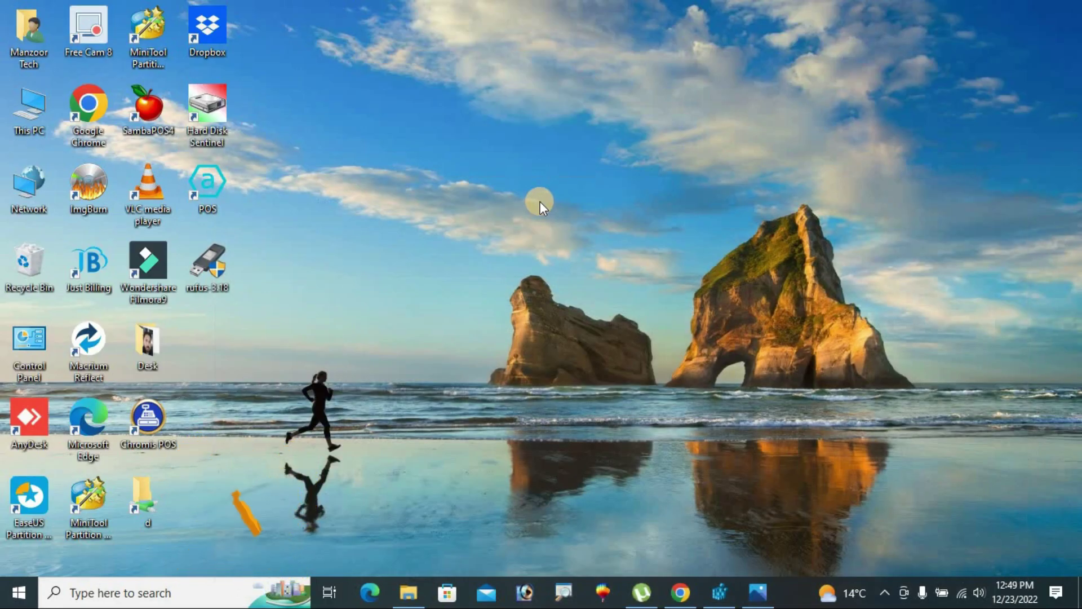
Go to the Windows Security page under Settings > Update & Security
key("super+i")
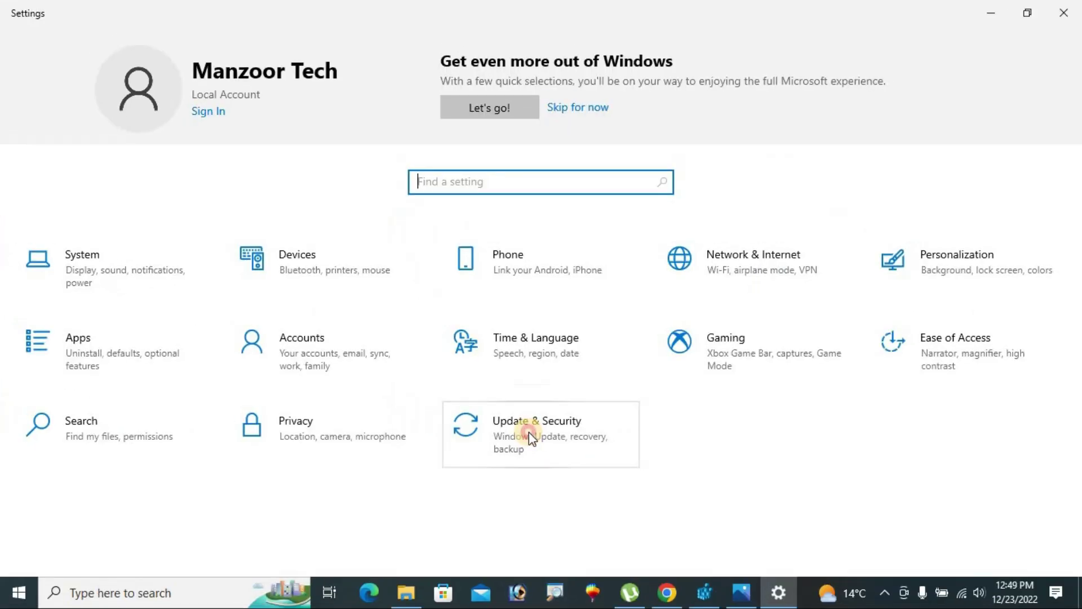
left_click(529, 431)
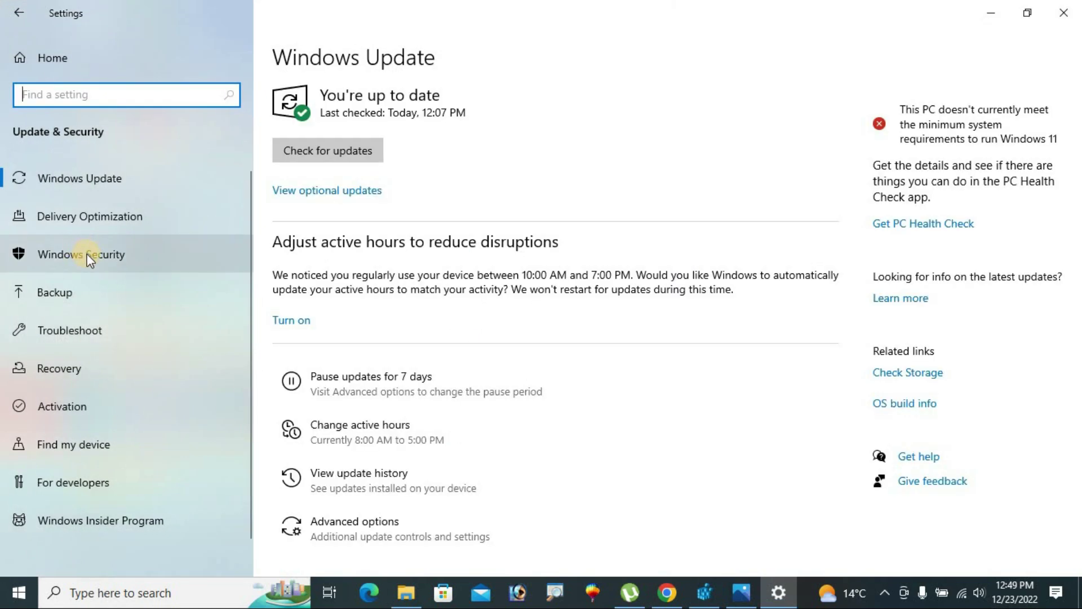
left_click(87, 253)
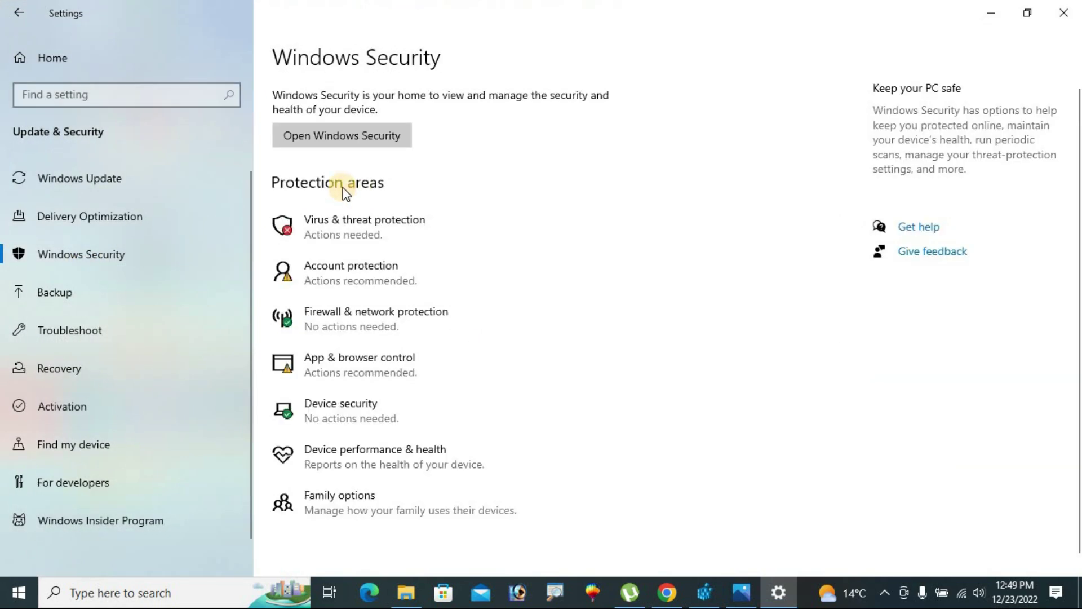
Check Virus & threat protection, which reports no active antivirus provider
left_click(325, 220)
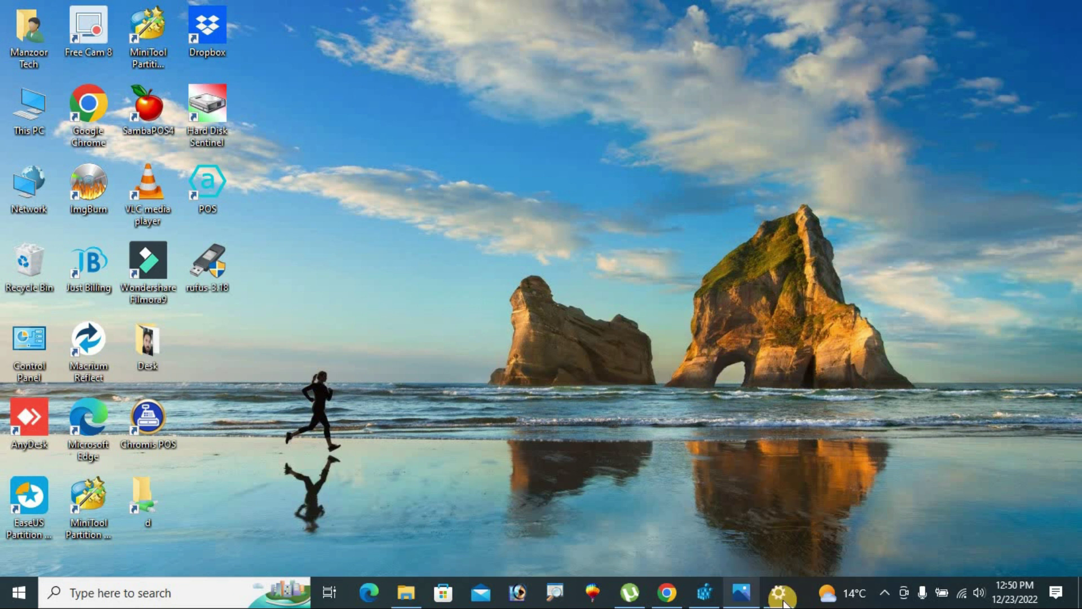
Jump to HKLM\SOFTWARE\Policies\Microsoft\Windows Defender in Registry Editor and select DisableAntiSpyware
left_click(719, 592)
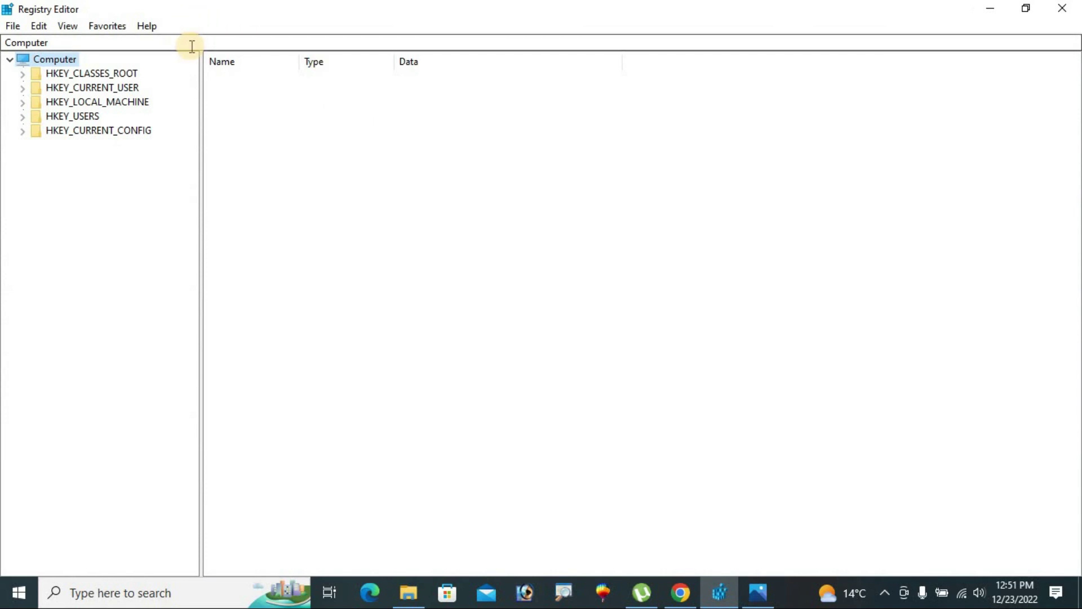
left_click(196, 40)
type("Computer\\HKEY_LOCAL_MACHINE\\SOFTWARE\\Policies\\Microsoft\\Windows Defender")
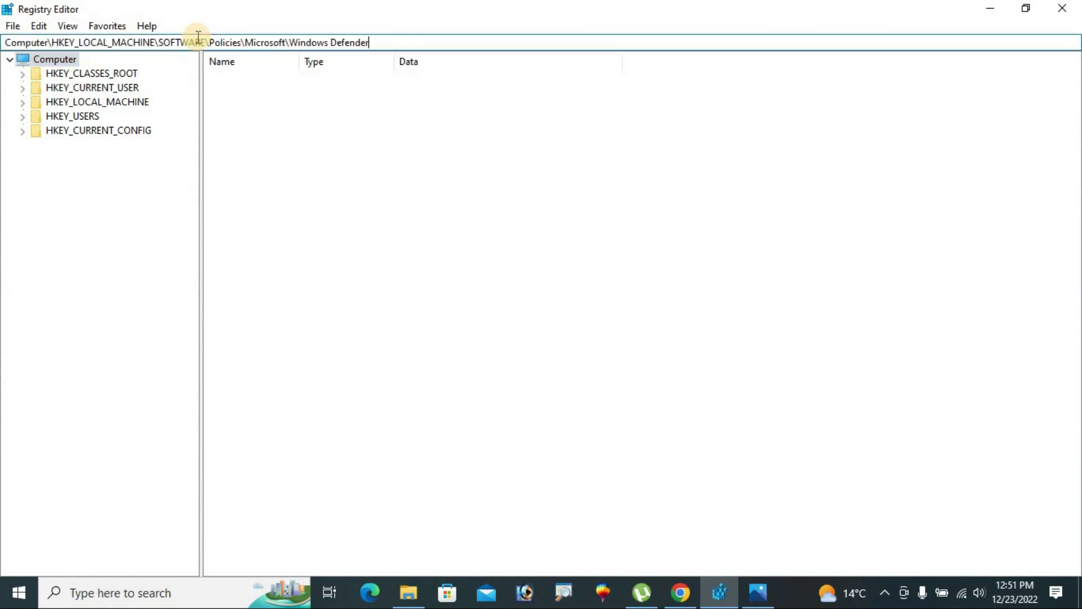
key("Return")
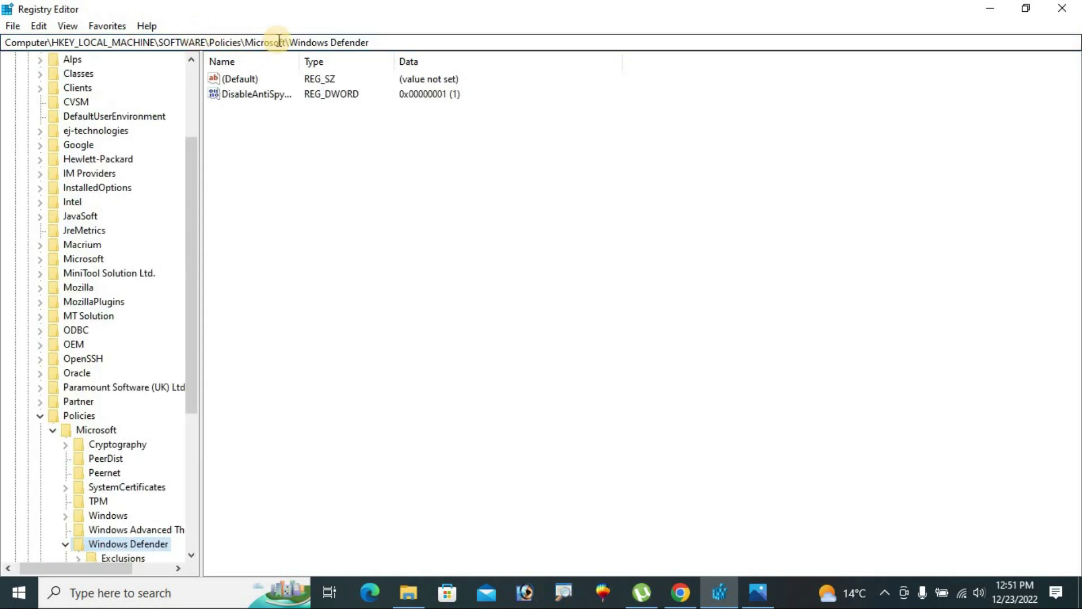
left_click(300, 165)
left_click(268, 97)
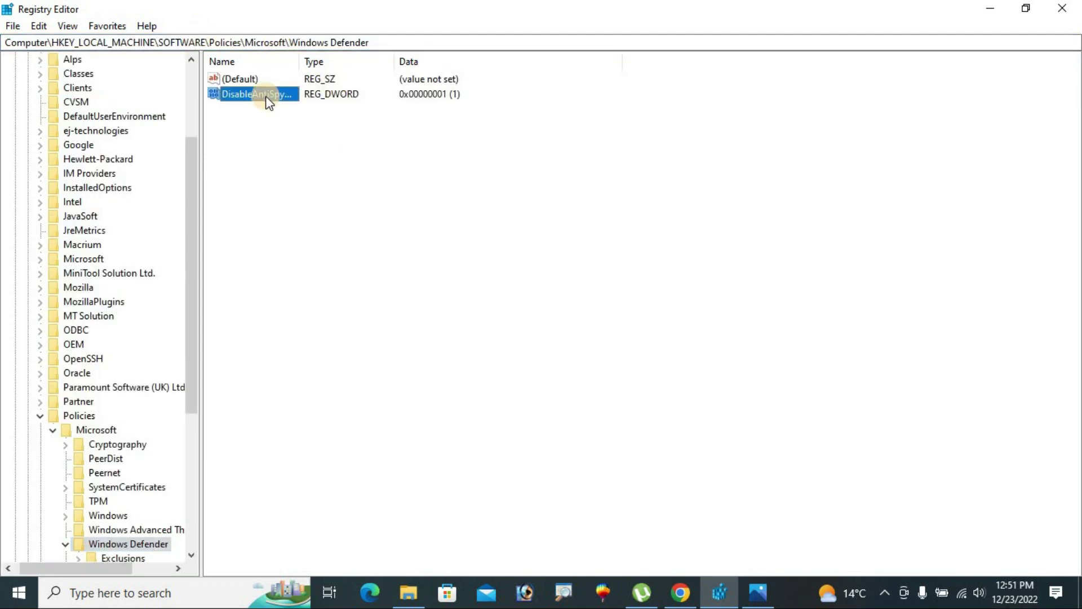
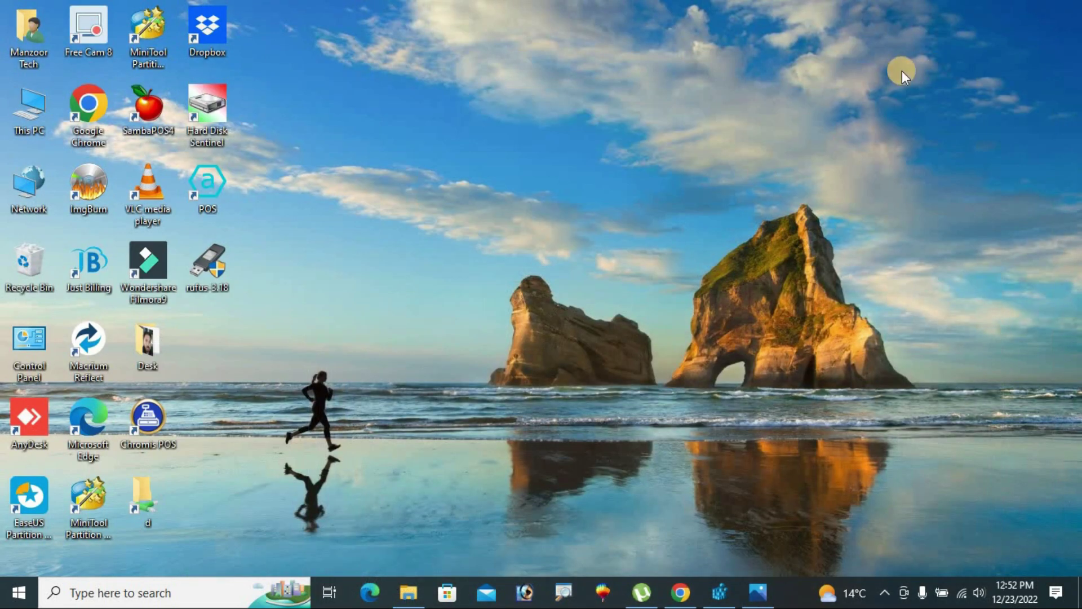
Show the Windows Security page under Update & Security in Windows Settings
key("super+i")
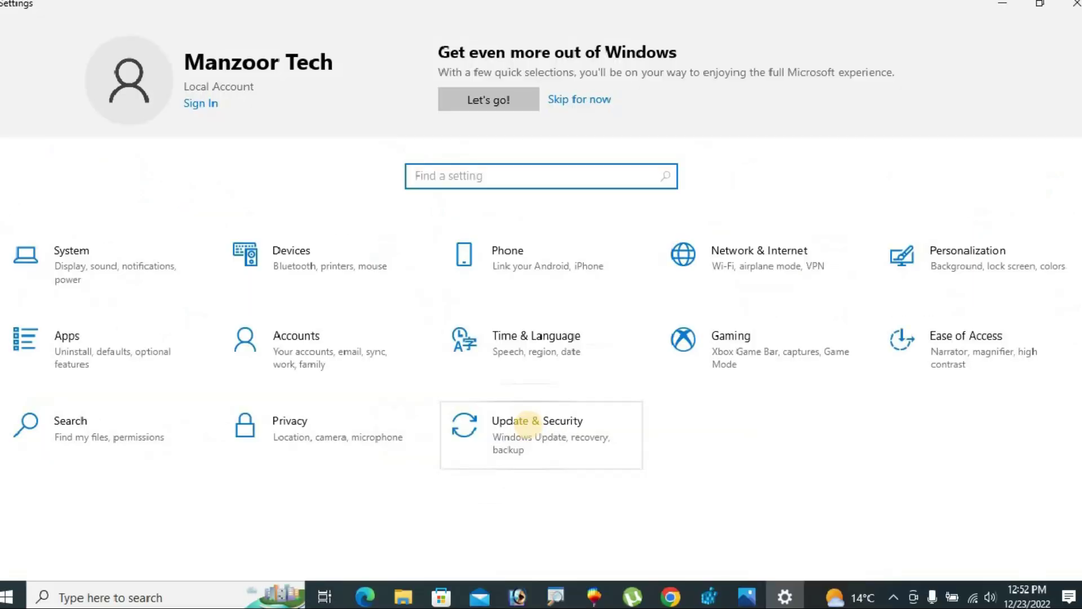
left_click(526, 429)
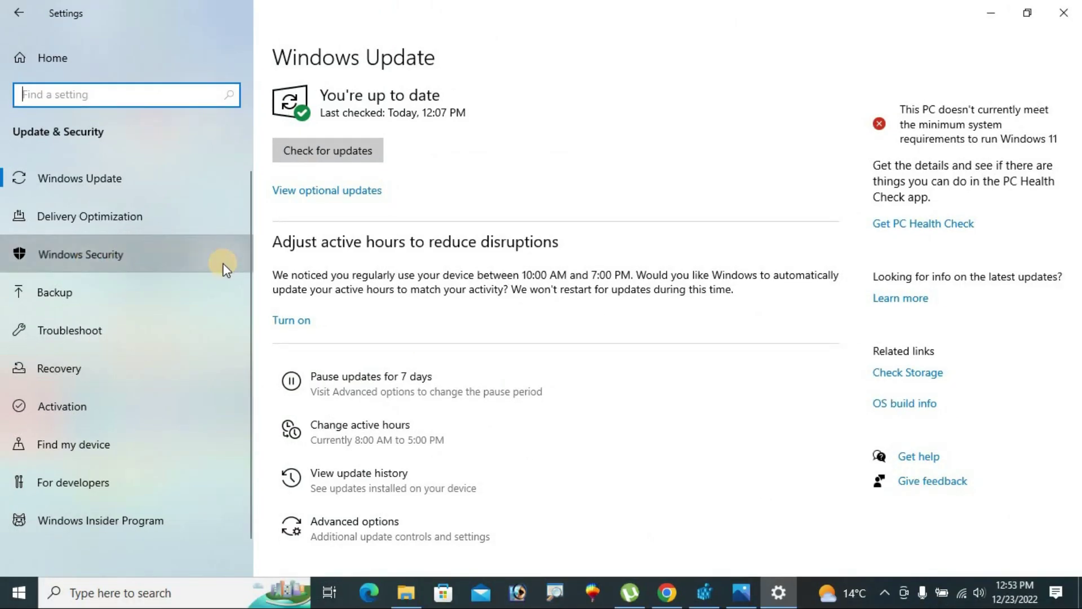
left_click(223, 263)
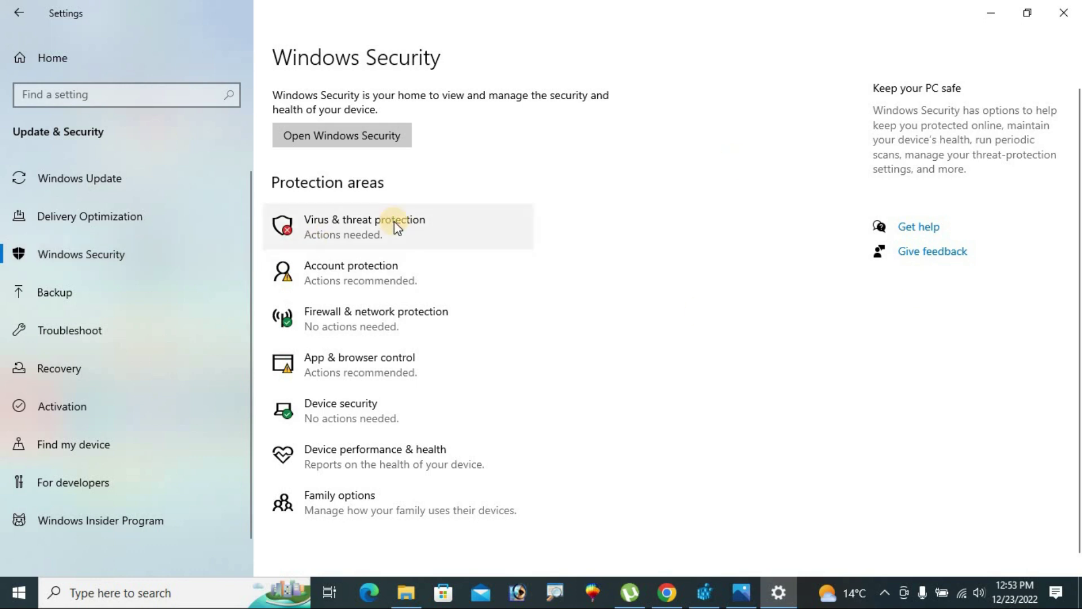
Launch Virus & threat protection and scroll down to its protection settings section
left_click(365, 226)
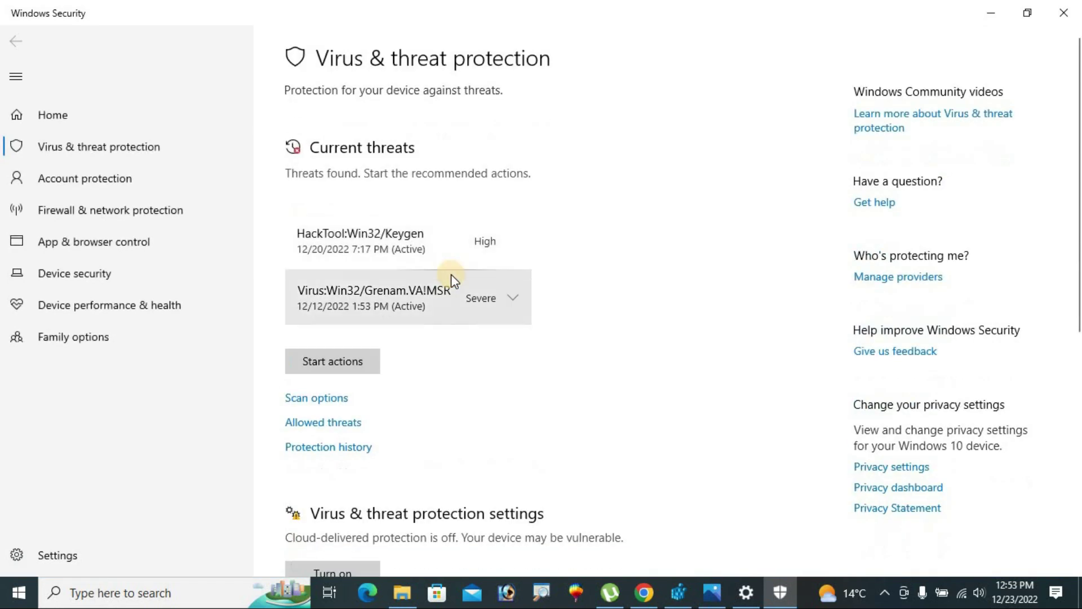
scroll(369, 322, "down", 4)
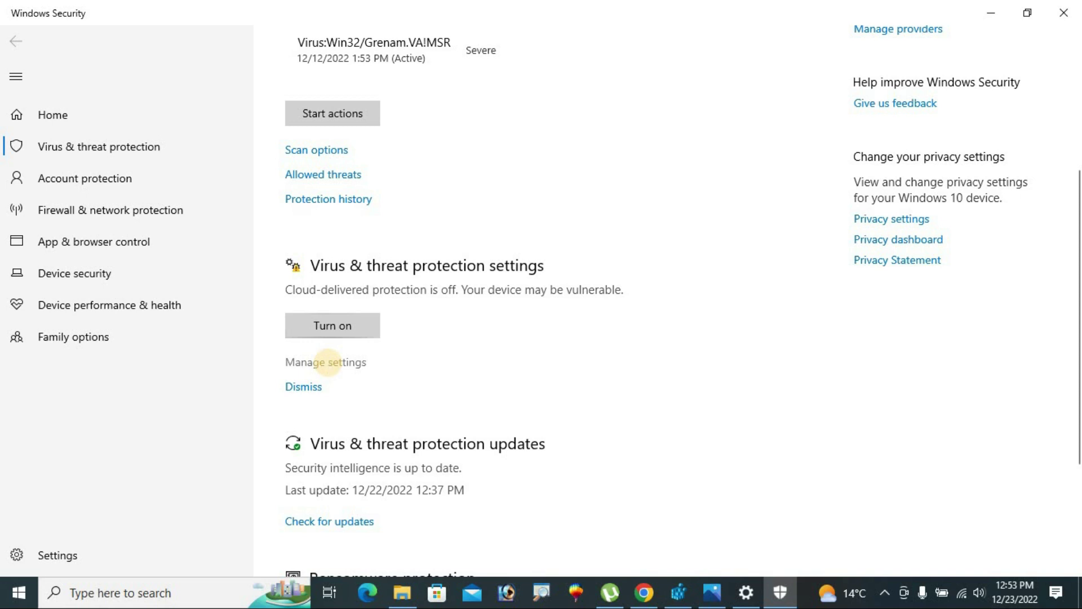
Open Manage settings and check that the Real-time protection toggle is On
left_click(328, 362)
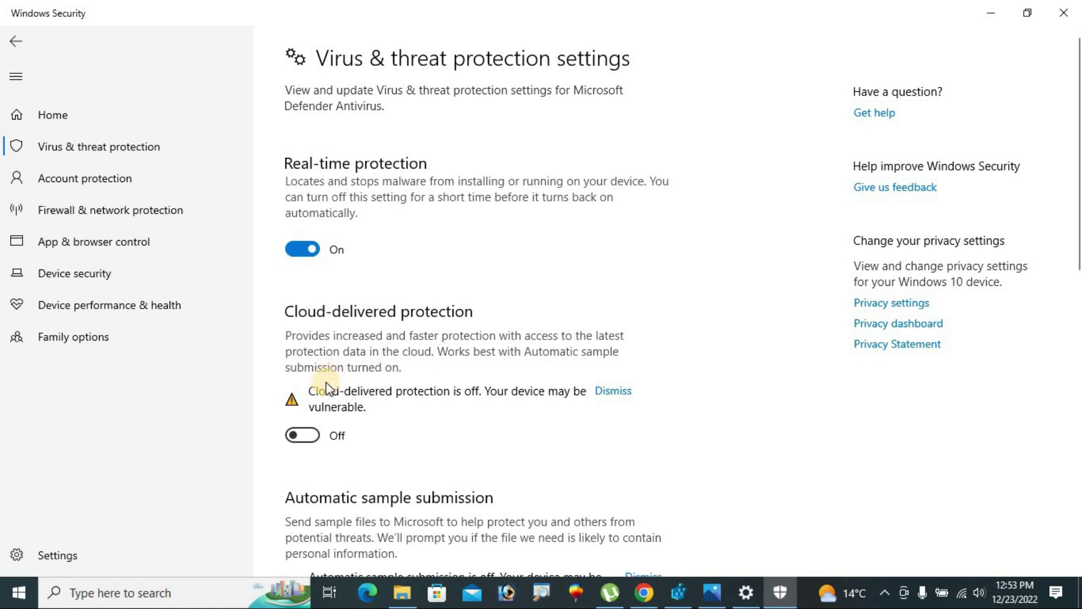
scroll(325, 382, "down", 5)
scroll(325, 382, "up", 2)
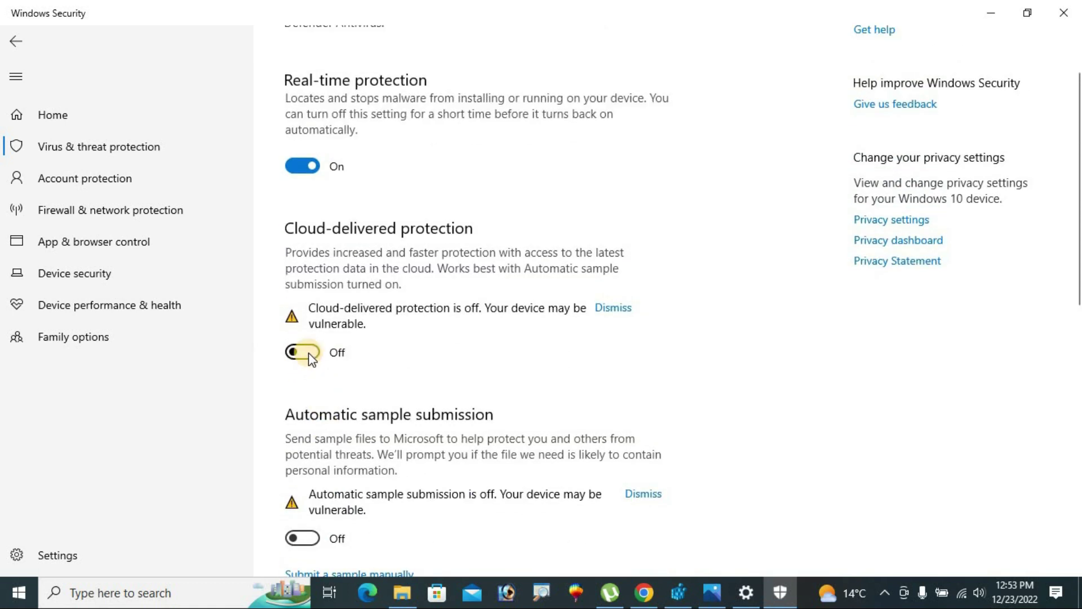
scroll(311, 349, "up", 2)
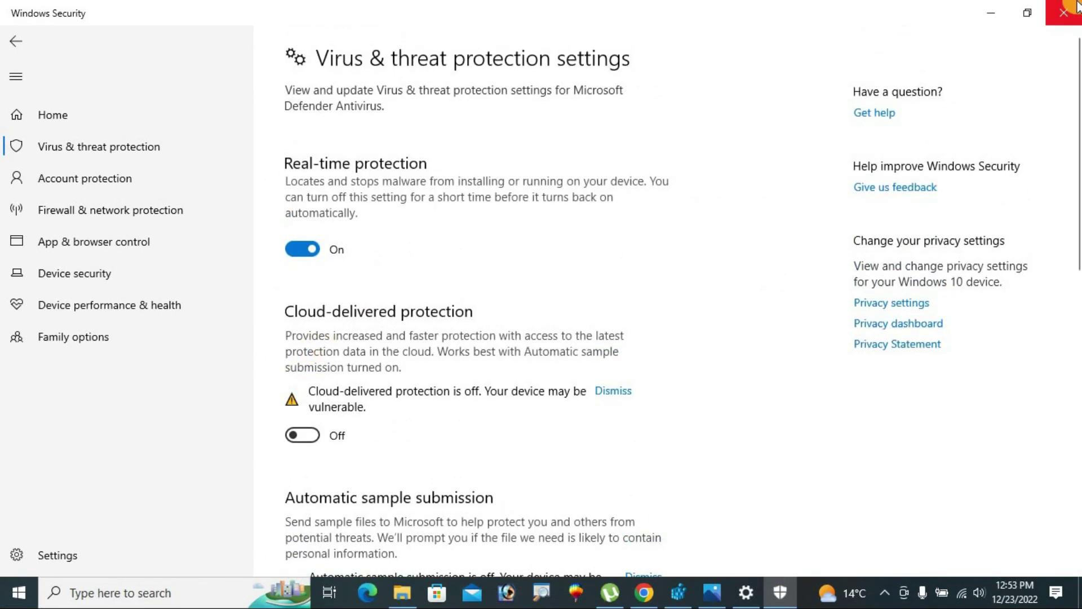